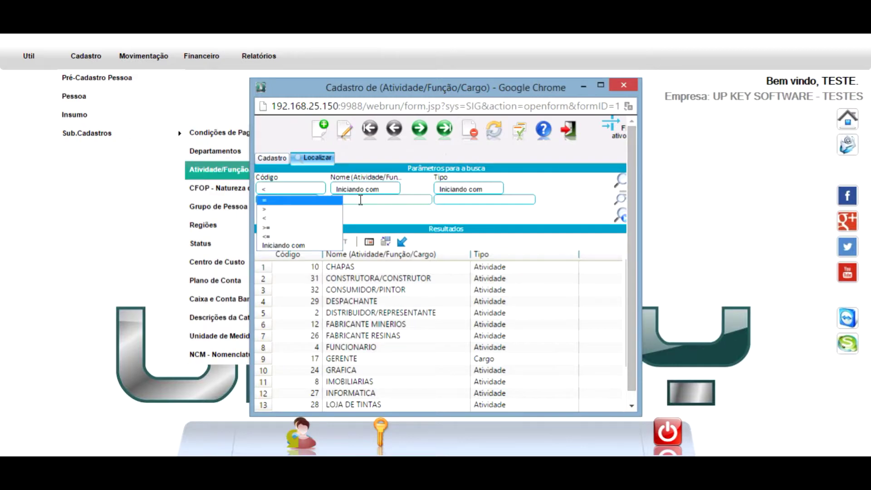
Clear the Código search value and rerun the search to list all activity, function and position records
{"action": "key", "text": "Tab"}
{"action": "key", "text": "BackSpace"}
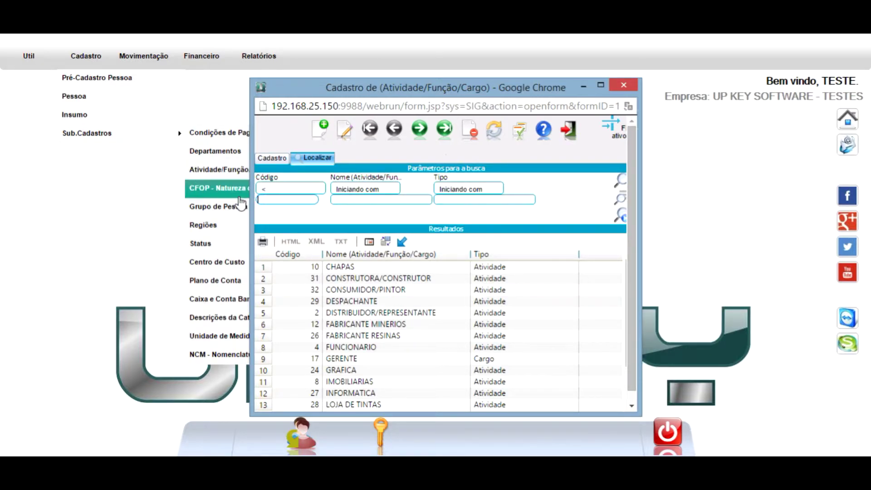
{"action": "key", "text": "Return"}
Search for records whose Nome starts with "fabr"
{"action": "left_click", "coordinate": [359, 198]}
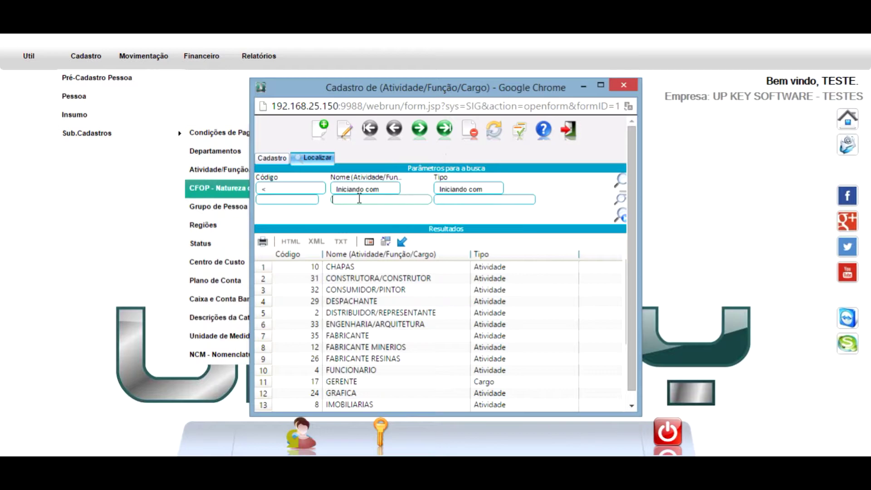
{"action": "type", "text": "gr"}
{"action": "key", "text": "BackSpace"}
{"action": "type", "text": "fabr"}
{"action": "key", "text": "Return"}
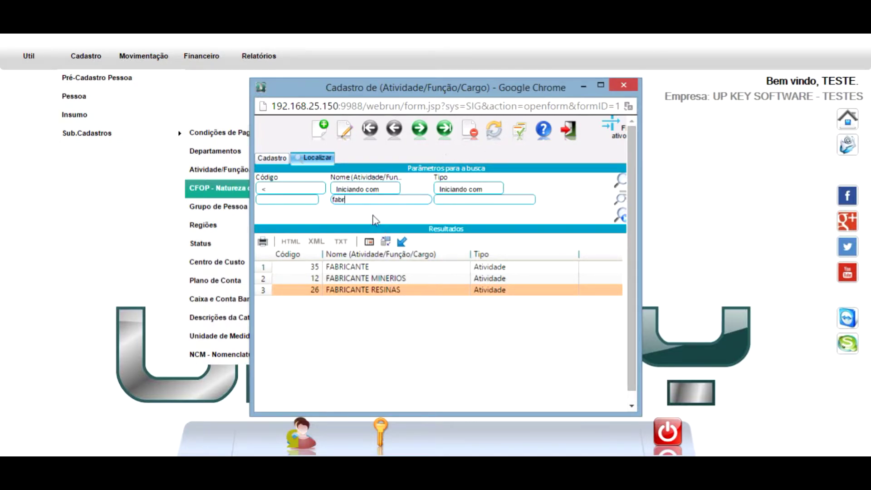
Set the Nome search condition to Contendo and search for "contr"
{"action": "left_click", "coordinate": [362, 200]}
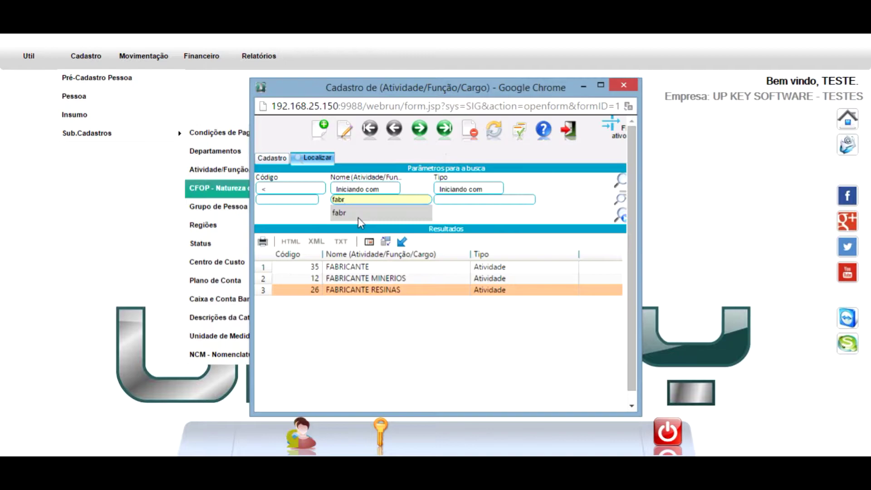
{"action": "left_click", "coordinate": [366, 190]}
{"action": "left_click", "coordinate": [364, 200]}
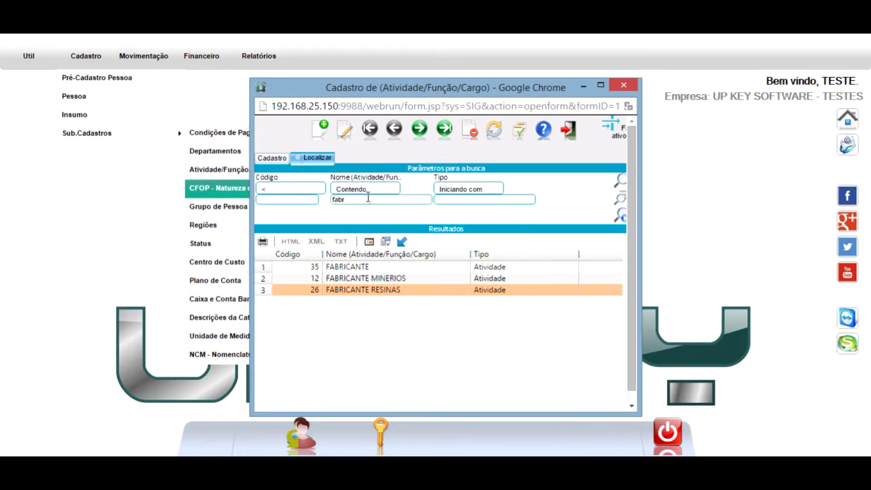
{"action": "double_click", "coordinate": [364, 199]}
{"action": "type", "text": "contr"}
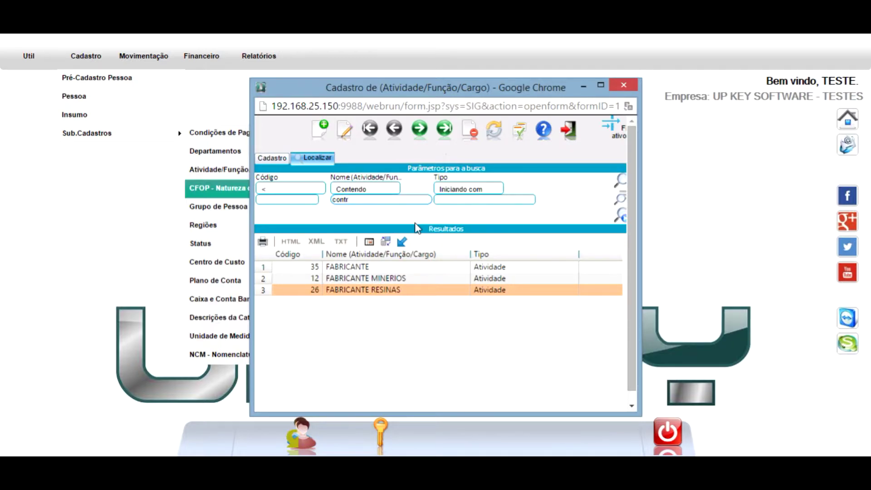
{"action": "key", "text": "Return"}
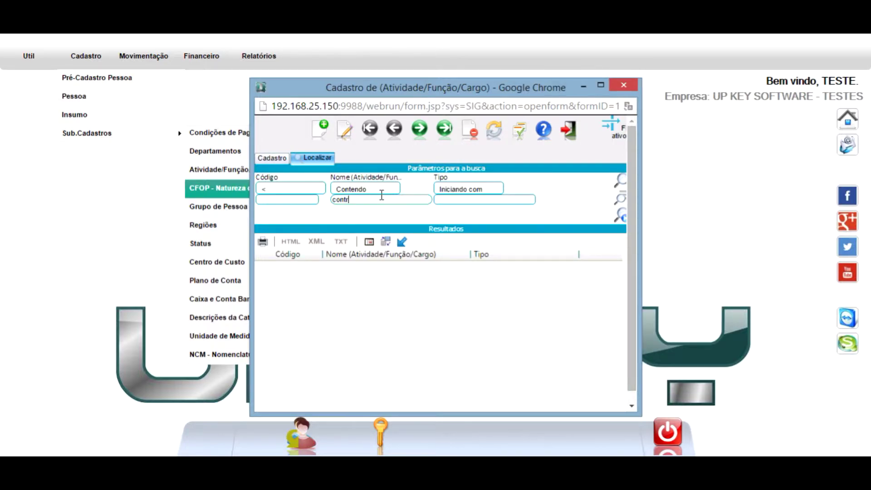
Correct the Nome search text to "constr" and rerun the search
{"action": "left_click", "coordinate": [338, 204]}
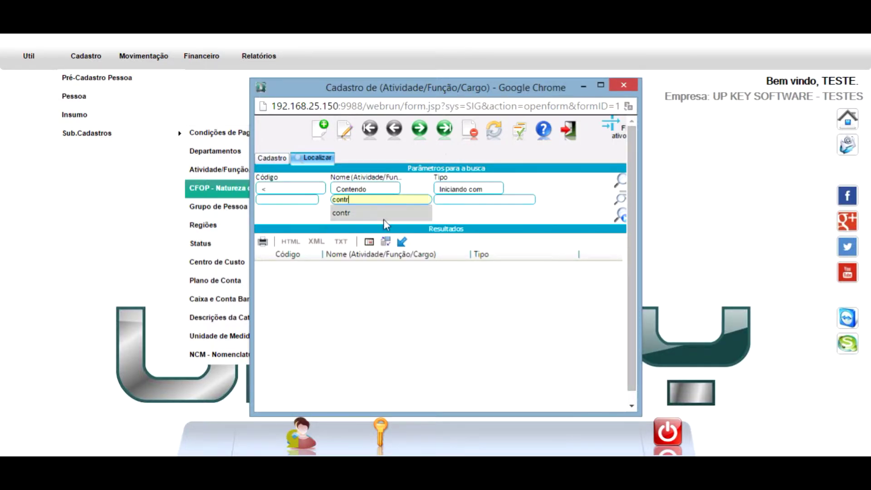
{"action": "key", "text": "BackSpace"}
{"action": "key", "text": "BackSpace"}
{"action": "type", "text": "str"}
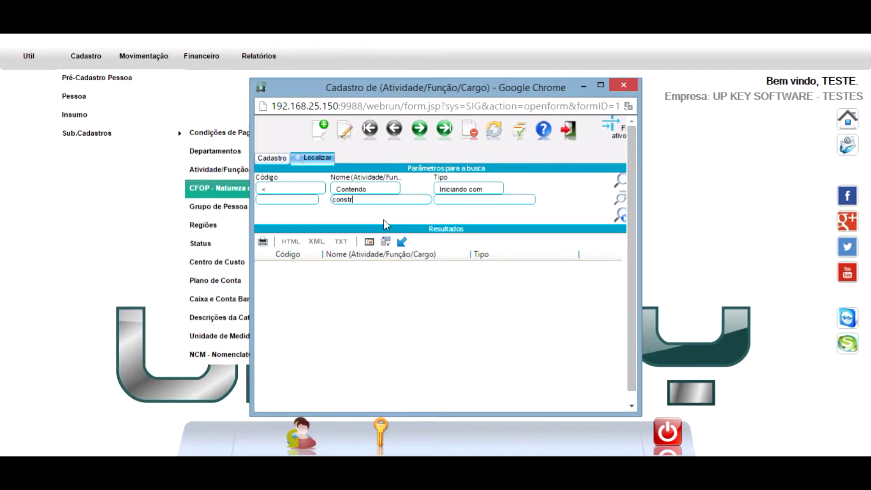
{"action": "key", "text": "Return"}
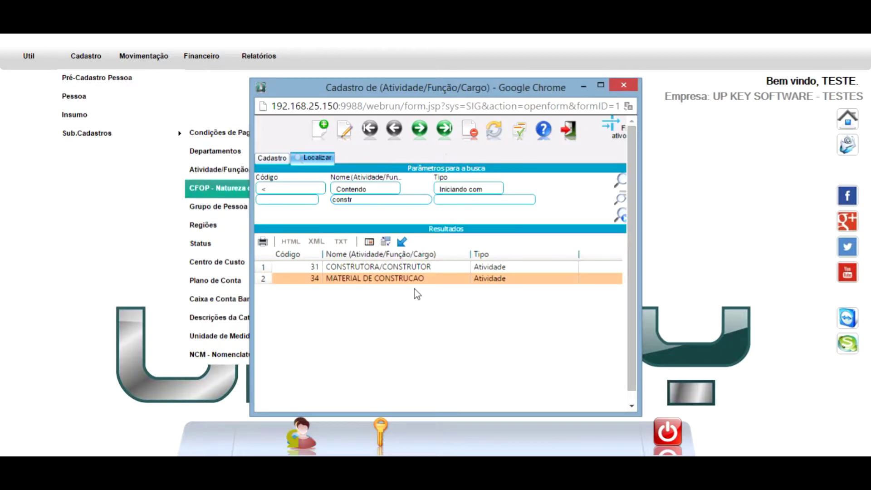
Set the Nome search condition to Terminando com and search for "cao"
{"action": "left_click", "coordinate": [369, 192]}
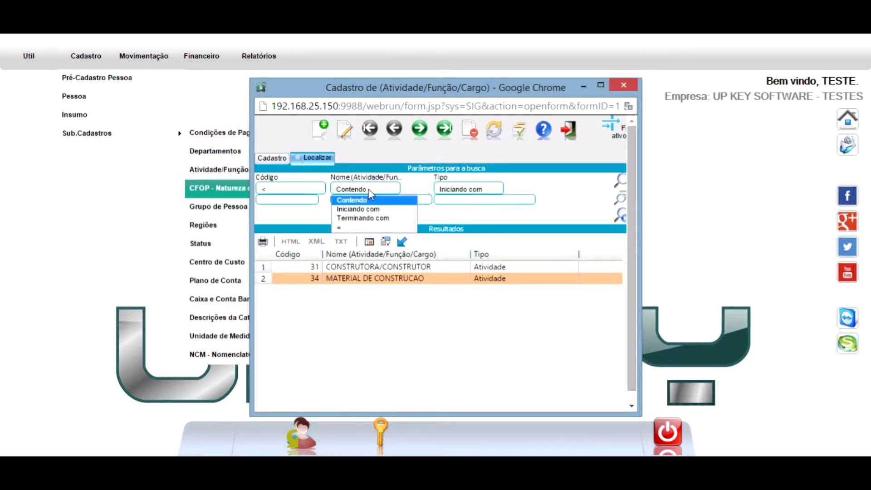
{"action": "left_click", "coordinate": [379, 219]}
{"action": "left_click_drag", "start_coordinate": [365, 199], "coordinate": [323, 200]}
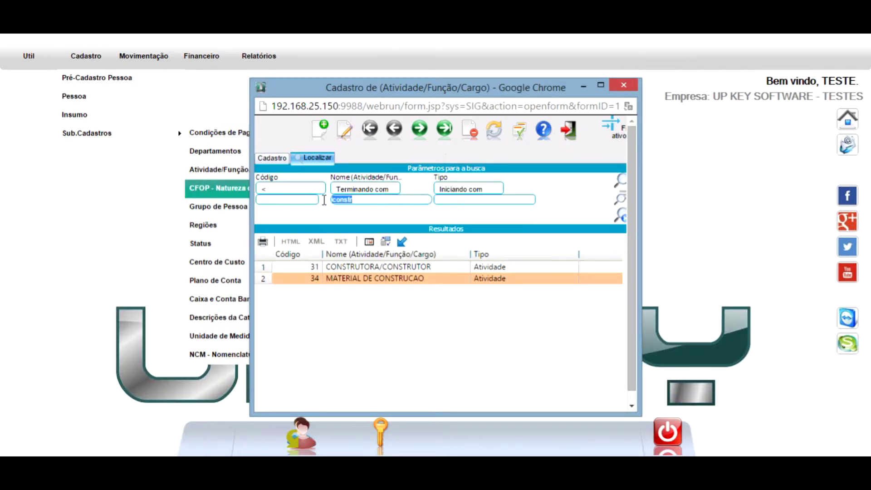
{"action": "type", "text": "cao"}
{"action": "key", "text": "Return"}
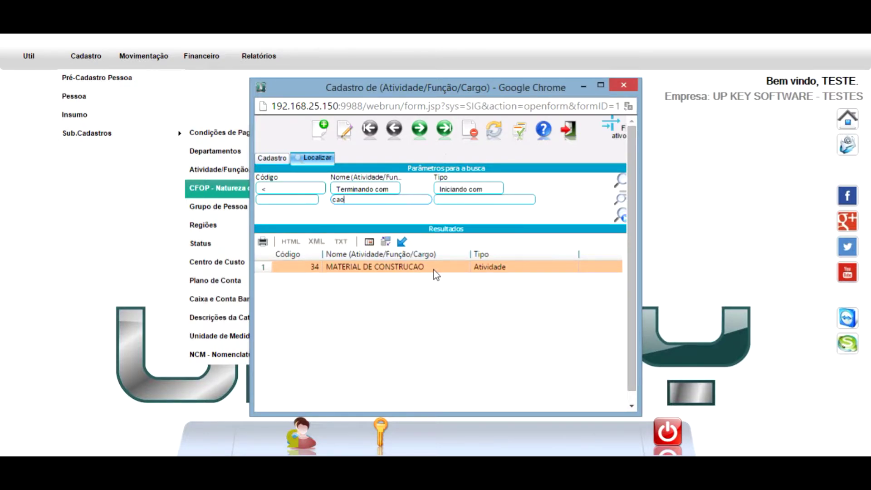
Change the Nome search condition to "=", clear its text and list all records again
{"action": "left_click", "coordinate": [366, 191]}
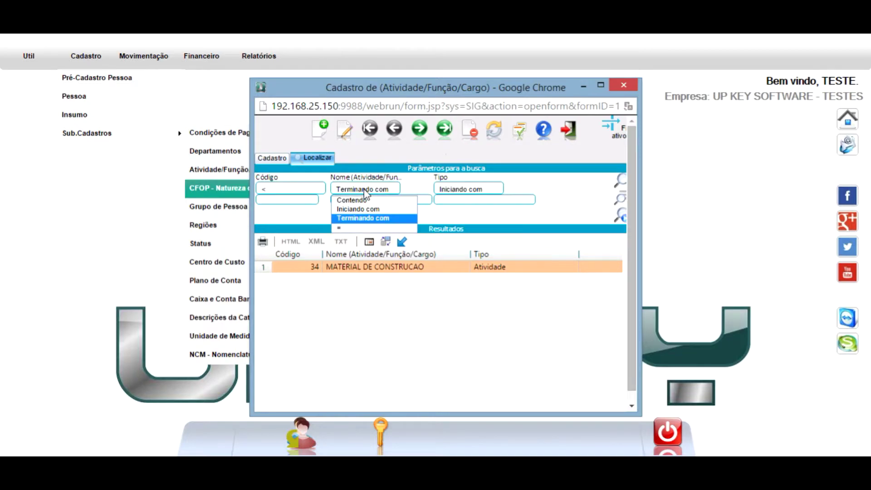
{"action": "left_click", "coordinate": [350, 229]}
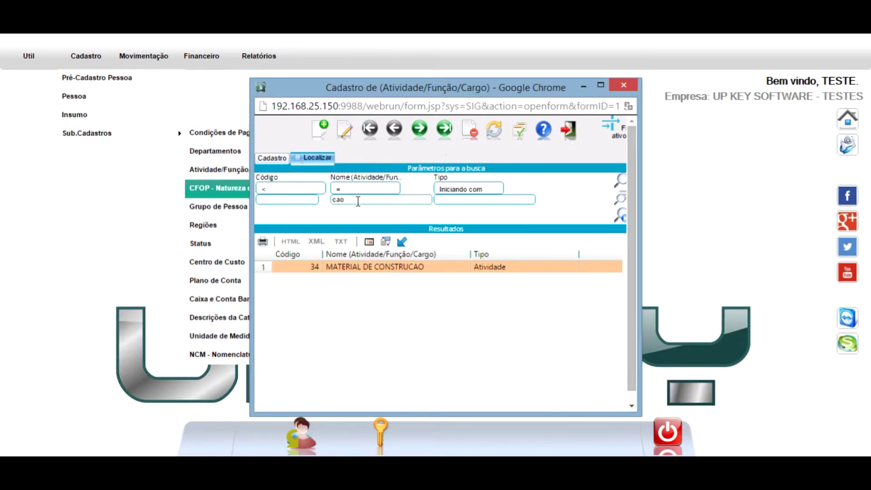
{"action": "double_click", "coordinate": [331, 204]}
{"action": "key", "text": "BackSpace"}
{"action": "key", "text": "Return"}
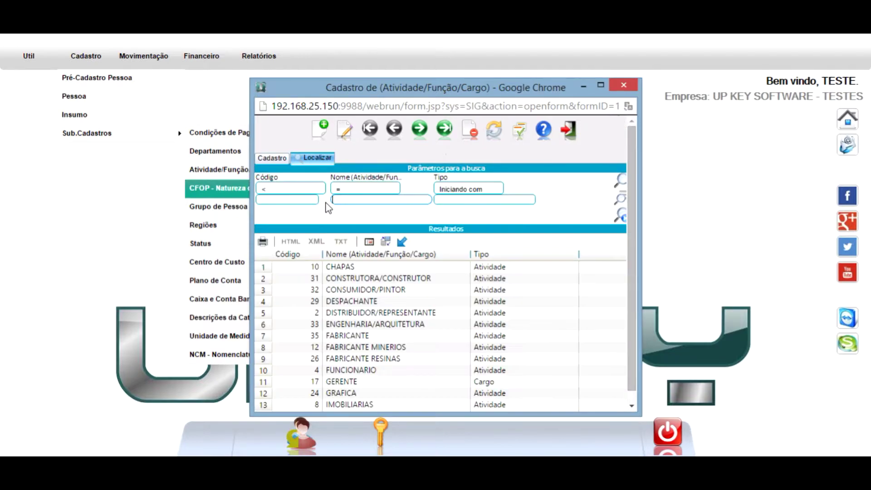
Search for the record whose Nome is exactly "gerente"
{"action": "left_click", "coordinate": [344, 200]}
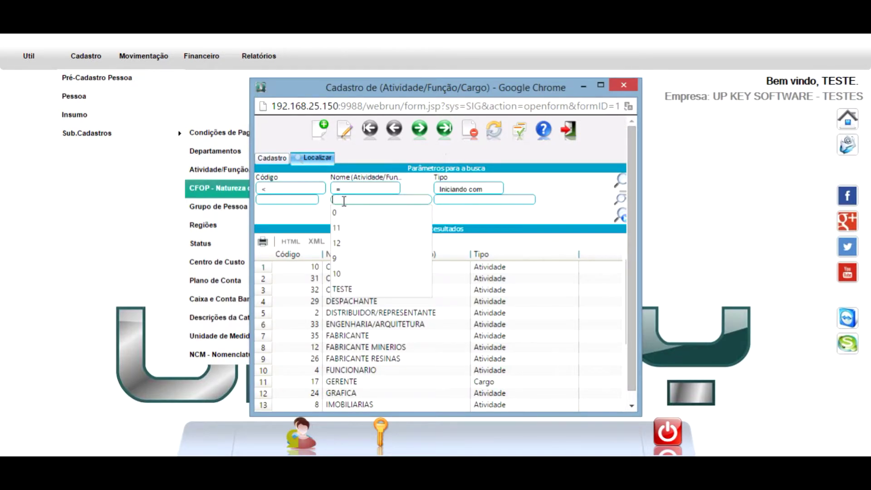
{"action": "type", "text": "g"}
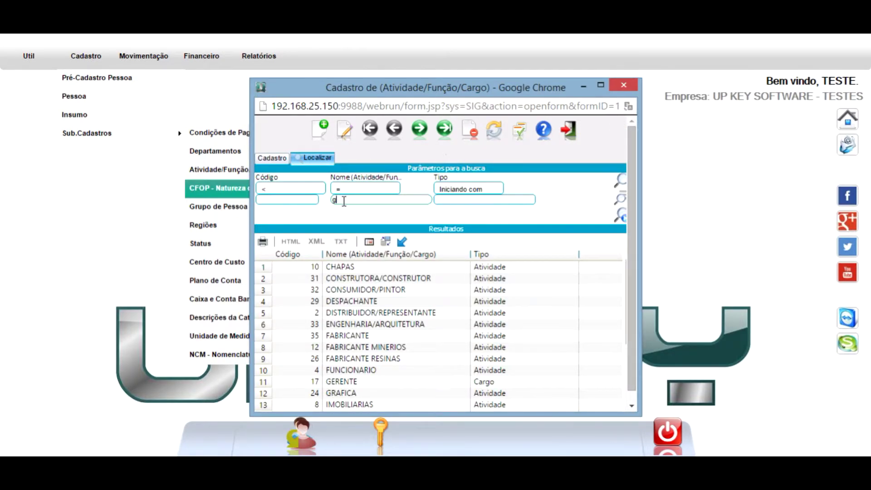
{"action": "type", "text": "elente"}
{"action": "key", "text": "Return"}
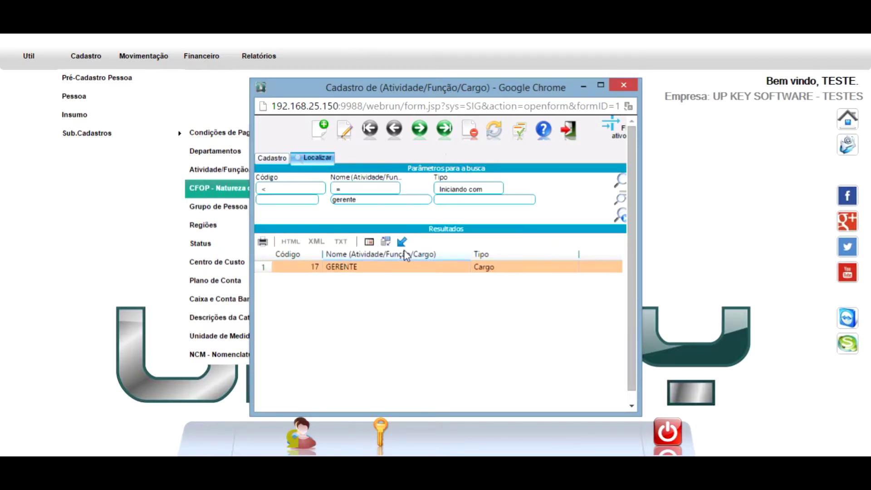
Clear the Nome search text and rerun the search without a name filter
{"action": "double_click", "coordinate": [375, 198]}
{"action": "key", "text": "BackSpace"}
{"action": "key", "text": "Return"}
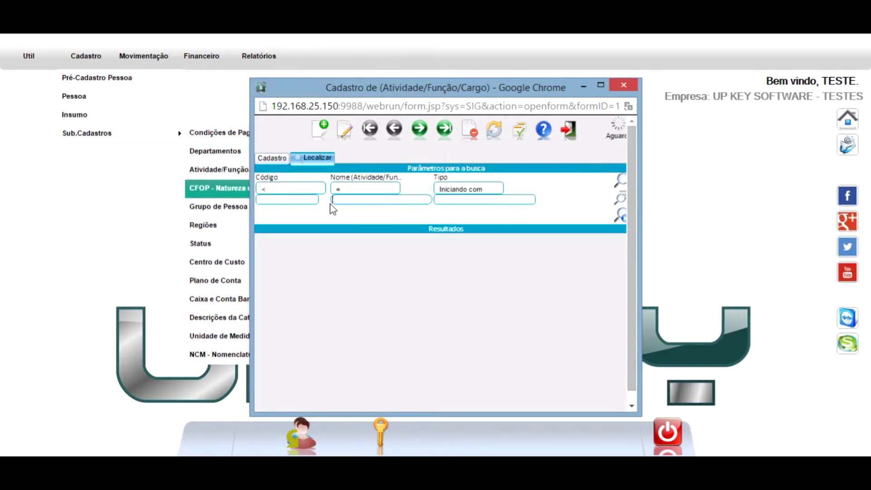
Search for records whose Tipo starts with "c", and repeat the search with "a"
{"action": "left_click", "coordinate": [456, 198]}
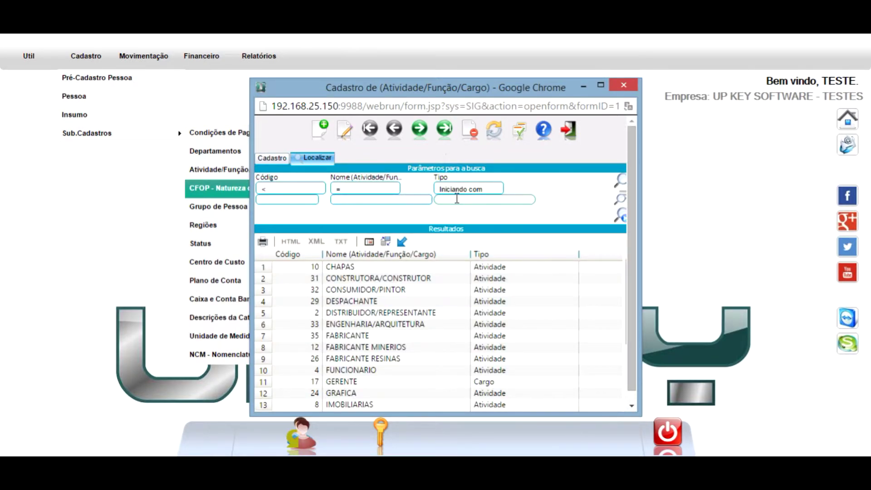
{"action": "type", "text": "c"}
{"action": "key", "text": "Return"}
{"action": "double_click", "coordinate": [456, 198]}
{"action": "type", "text": "a"}
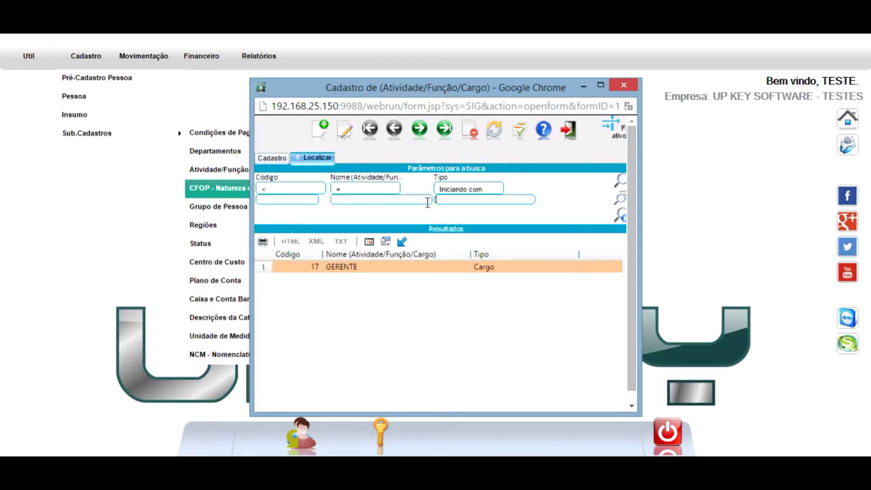
{"action": "key", "text": "Return"}
Search for records whose Tipo starts with "f", and clear the Tipo filter to list everything
{"action": "key", "text": "BackSpace"}
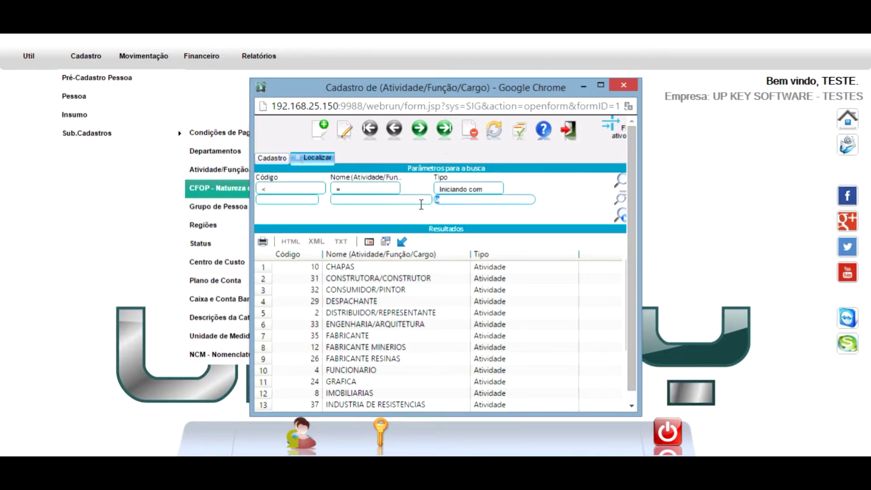
{"action": "type", "text": "f"}
{"action": "key", "text": "Return"}
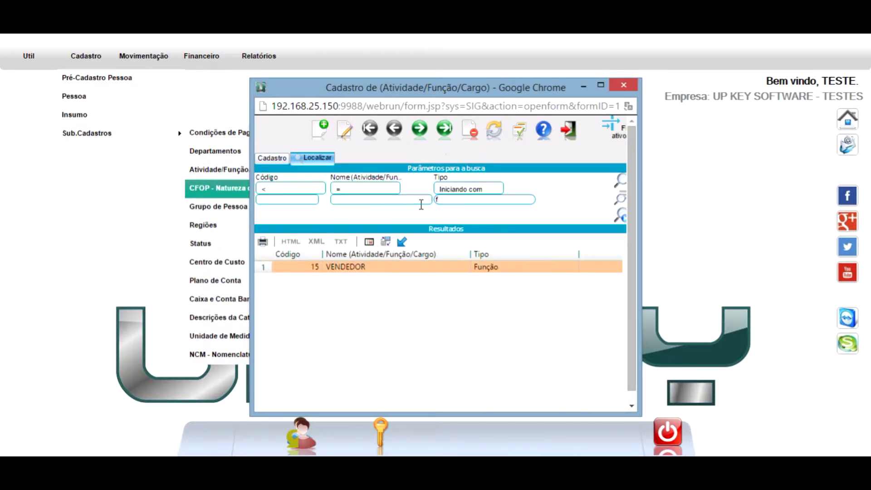
{"action": "key", "text": "BackSpace"}
{"action": "key", "text": "Return"}
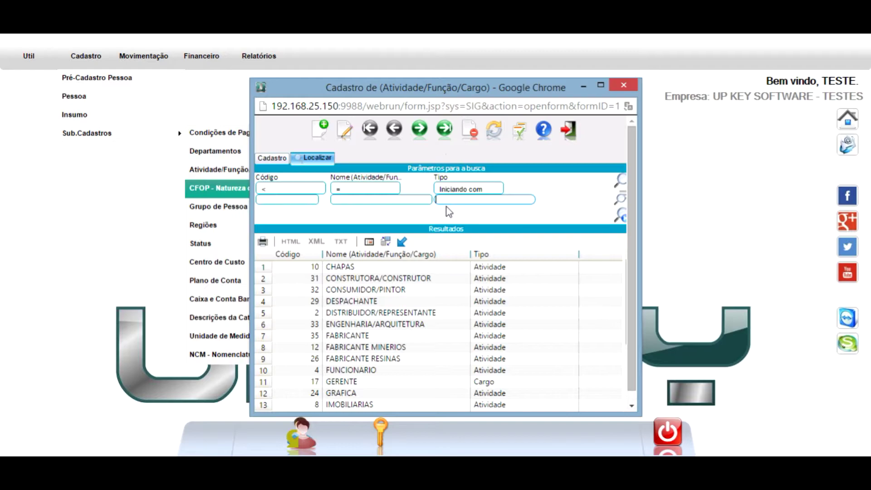
Sort the results by Código ascending and descending and by Nome ascending, resetting the order after each column
{"action": "left_click", "coordinate": [311, 255]}
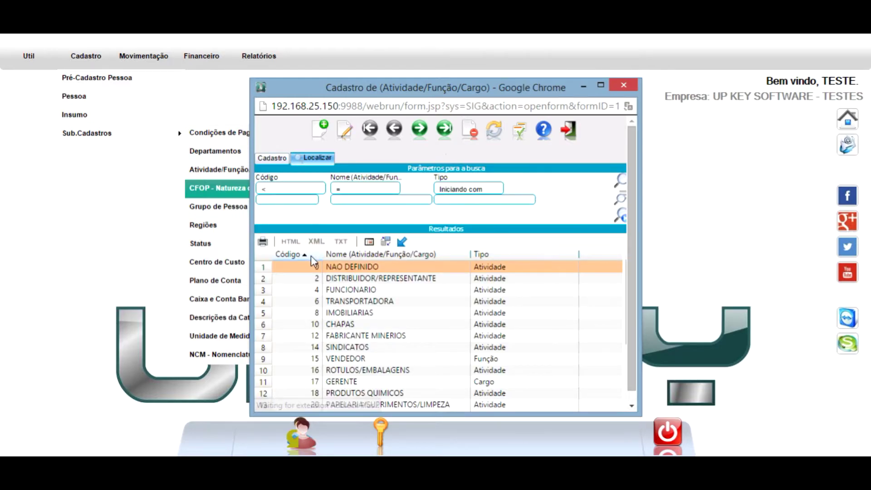
{"action": "left_click", "coordinate": [312, 255]}
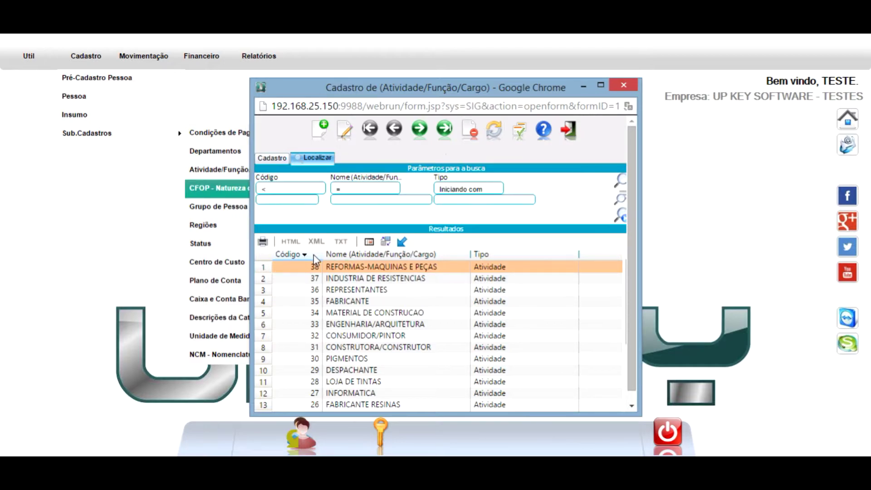
{"action": "left_click", "coordinate": [315, 255]}
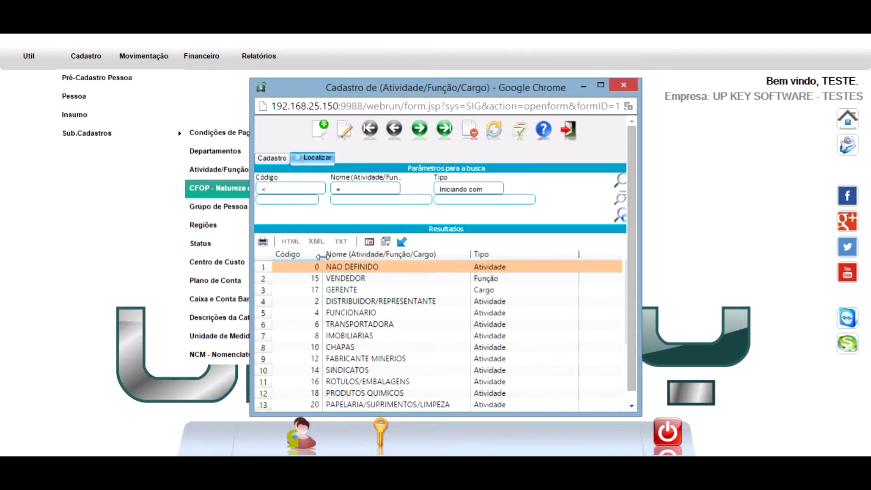
{"action": "left_click", "coordinate": [351, 258]}
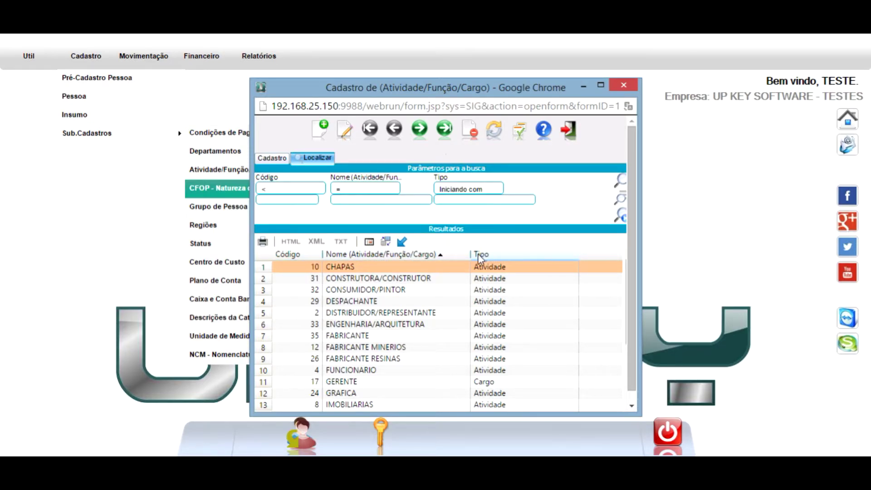
{"action": "left_click", "coordinate": [445, 256]}
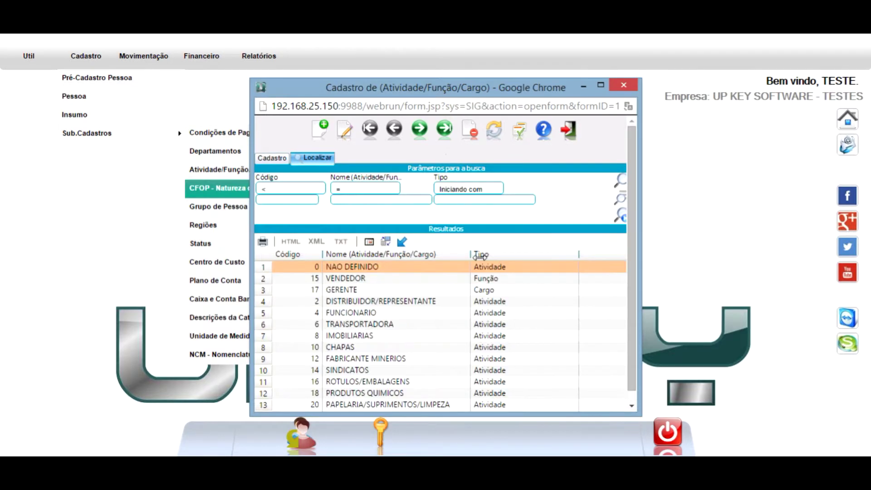
Sort the results by Tipo ascending combined with Nome ascending, and look through the sorted list
{"action": "left_click", "coordinate": [491, 255]}
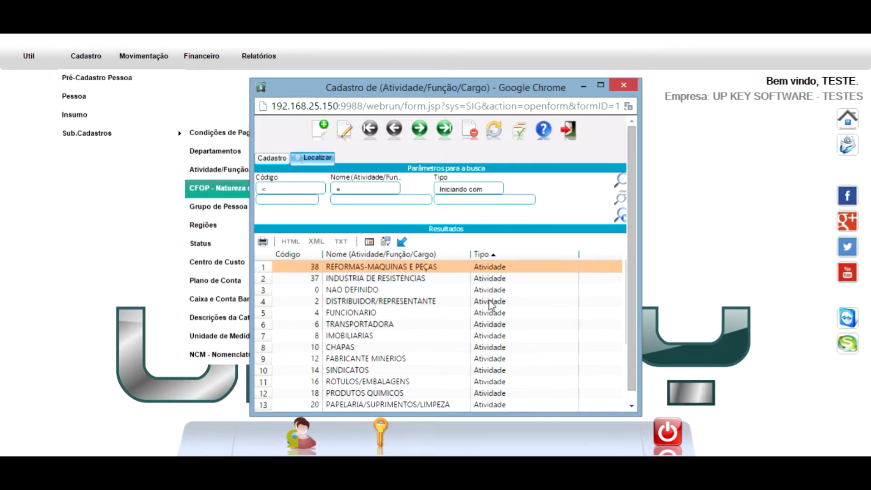
{"action": "left_click", "coordinate": [423, 255]}
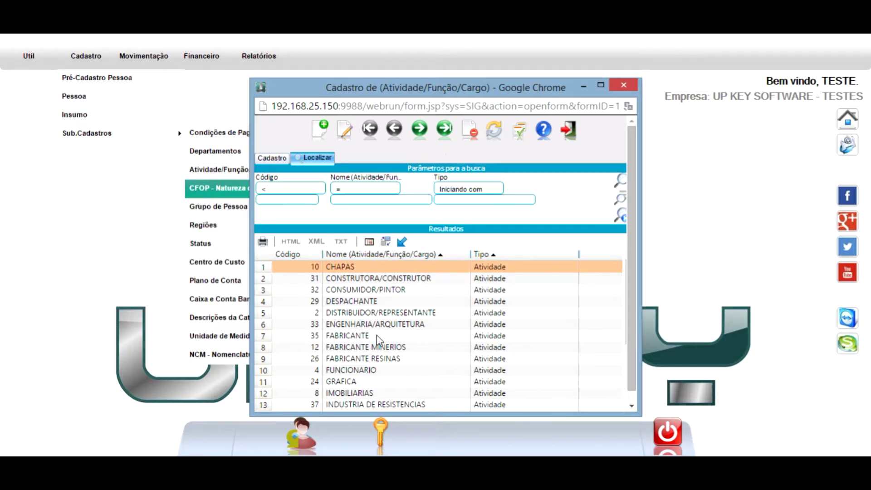
{"action": "scroll", "coordinate": [377, 338], "scroll_direction": "down", "scroll_amount": 2}
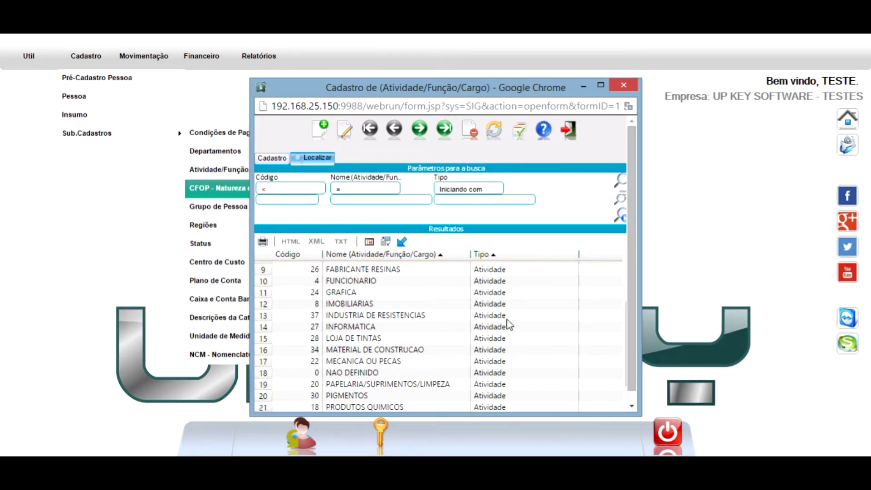
Reposition and enlarge the Atividade/Função/Cargo window, and return to the start of the results list
{"action": "left_click_drag", "start_coordinate": [473, 91], "coordinate": [463, 87]}
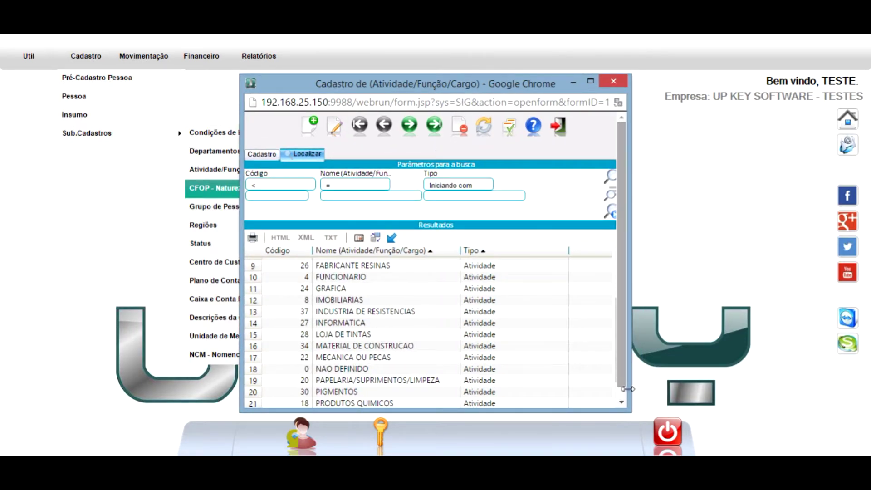
{"action": "left_click_drag", "start_coordinate": [635, 408], "coordinate": [662, 432]}
{"action": "left_click_drag", "start_coordinate": [620, 374], "coordinate": [616, 313]}
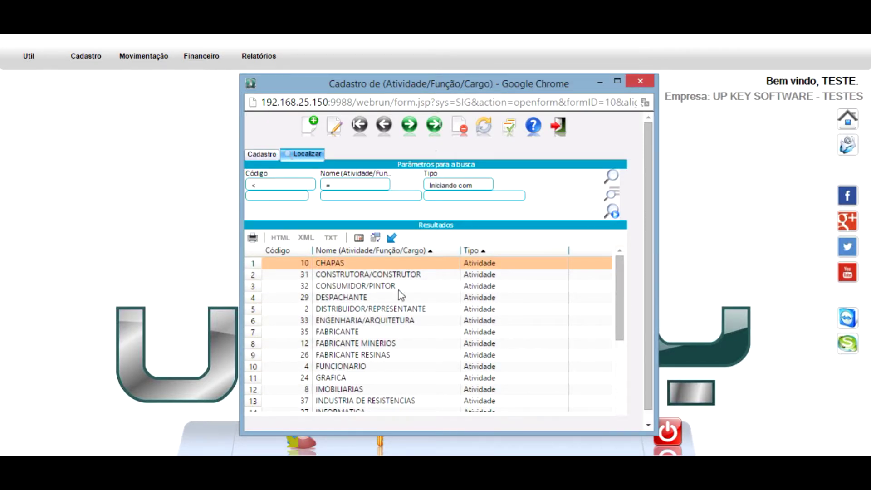
Reverse the Nome sort to descending, and remove the sorting from the Nome and Tipo columns
{"action": "left_click", "coordinate": [422, 251]}
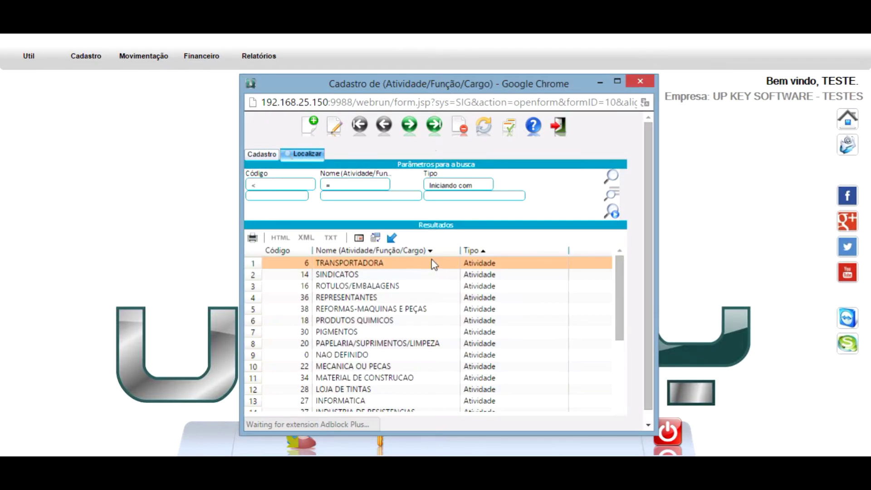
{"action": "left_click", "coordinate": [433, 251]}
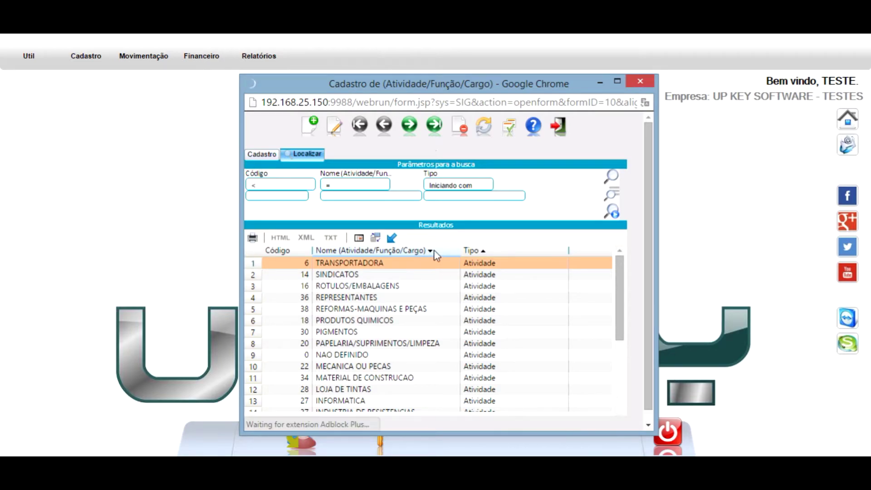
{"action": "left_click", "coordinate": [493, 251]}
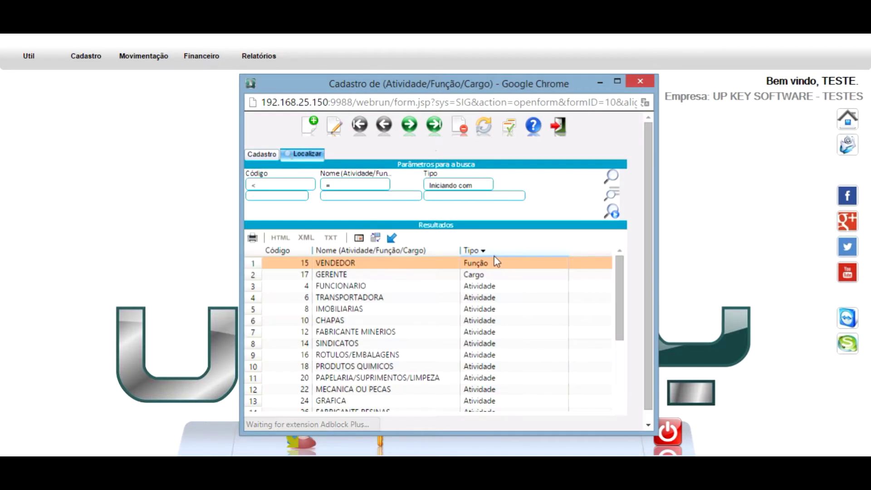
{"action": "left_click", "coordinate": [490, 252]}
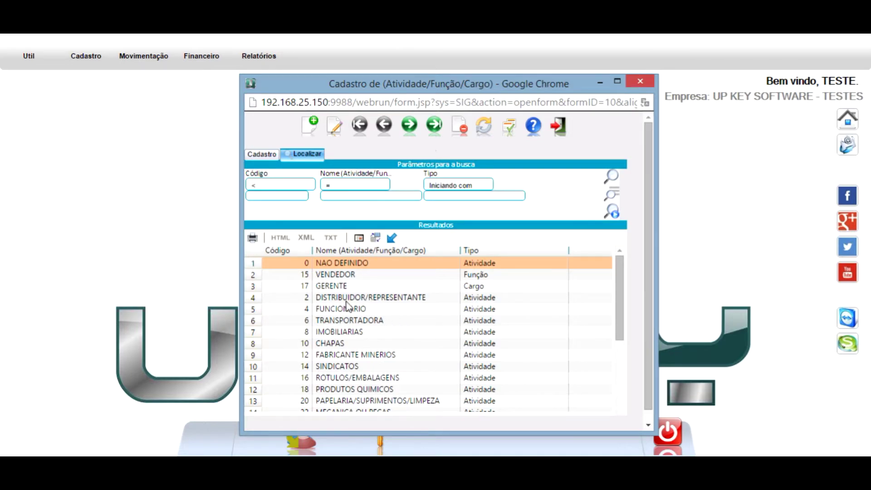
Narrow the Código column and adjust the width of the Nome column in the results grid, leaving Nome wider
{"action": "left_click_drag", "start_coordinate": [312, 252], "coordinate": [302, 255]}
{"action": "left_click_drag", "start_coordinate": [447, 252], "coordinate": [438, 253]}
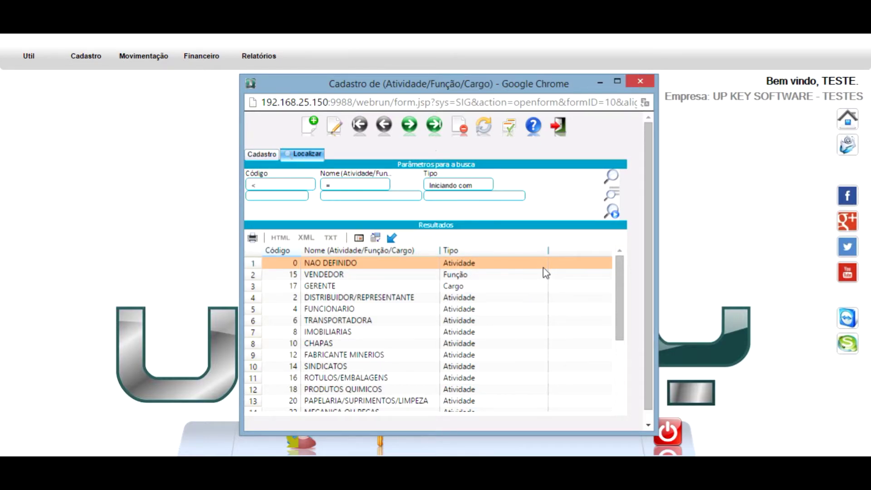
{"action": "left_click_drag", "start_coordinate": [440, 253], "coordinate": [465, 252]}
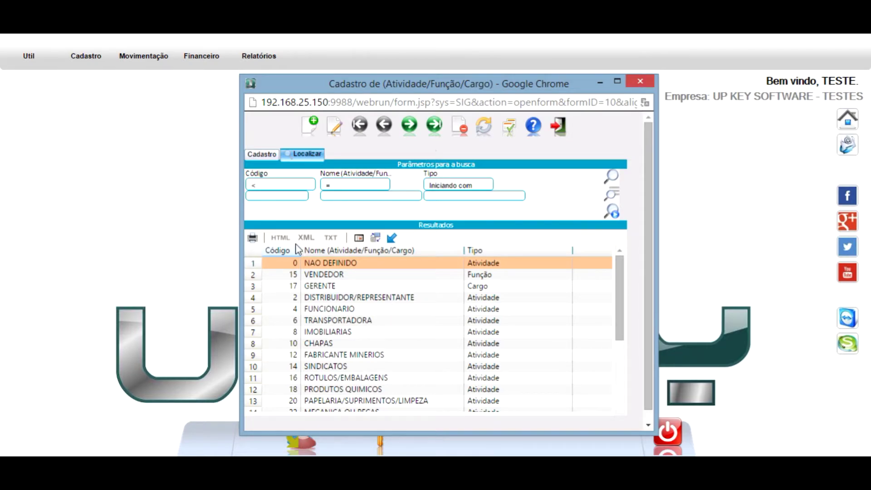
Add a new record with Tipo Cargo and Nome TESTE 1, saving it and starting another blank record
{"action": "left_click", "coordinate": [265, 159]}
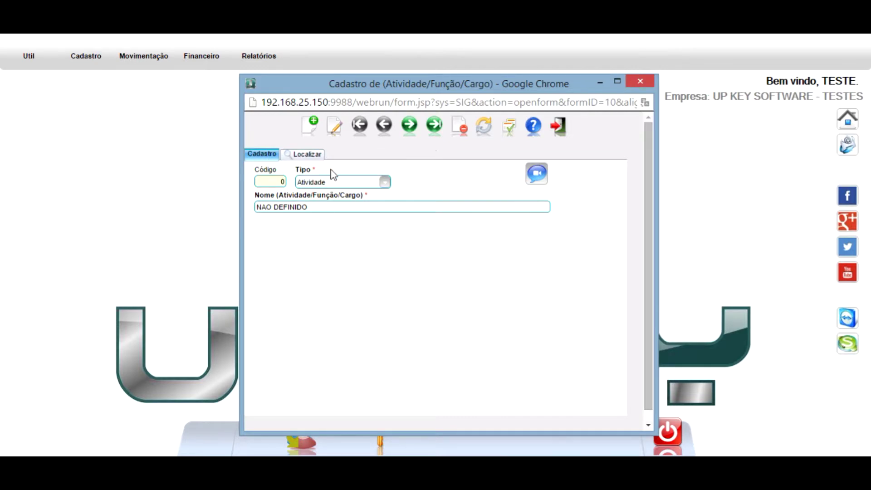
{"action": "left_click", "coordinate": [314, 129]}
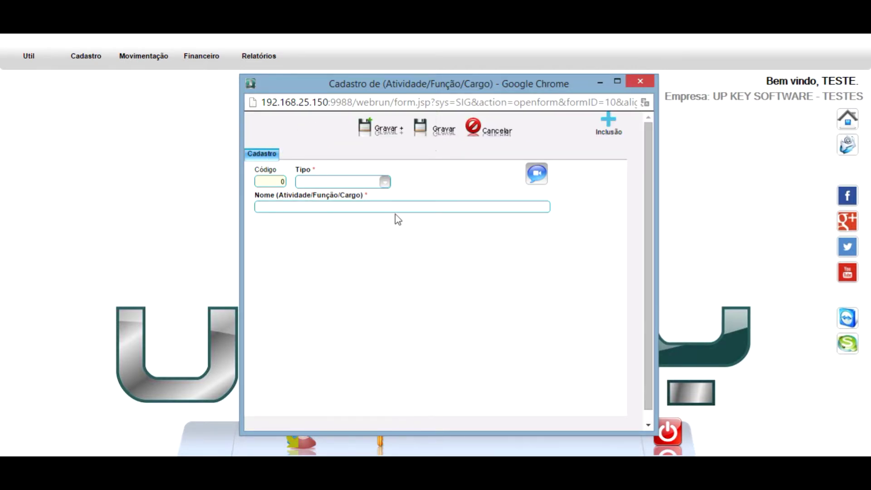
{"action": "left_click", "coordinate": [384, 182]}
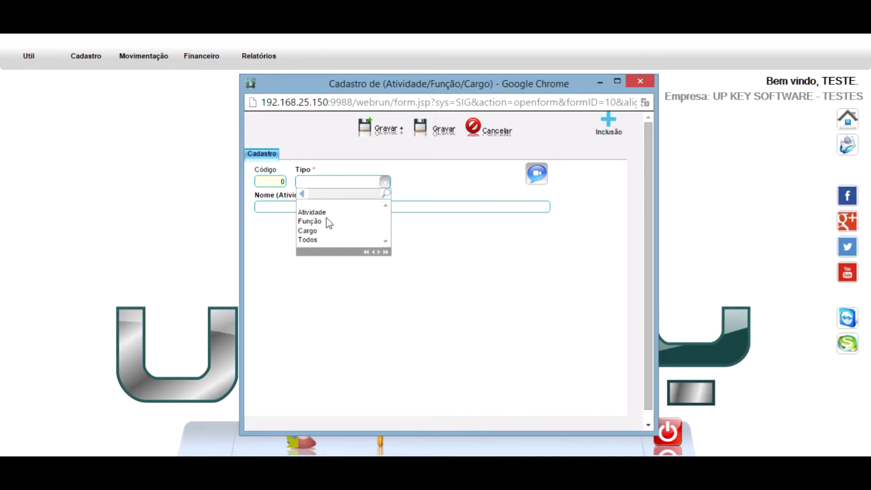
{"action": "left_click", "coordinate": [322, 232]}
{"action": "left_click", "coordinate": [344, 210]}
{"action": "type", "text": "TESTE"}
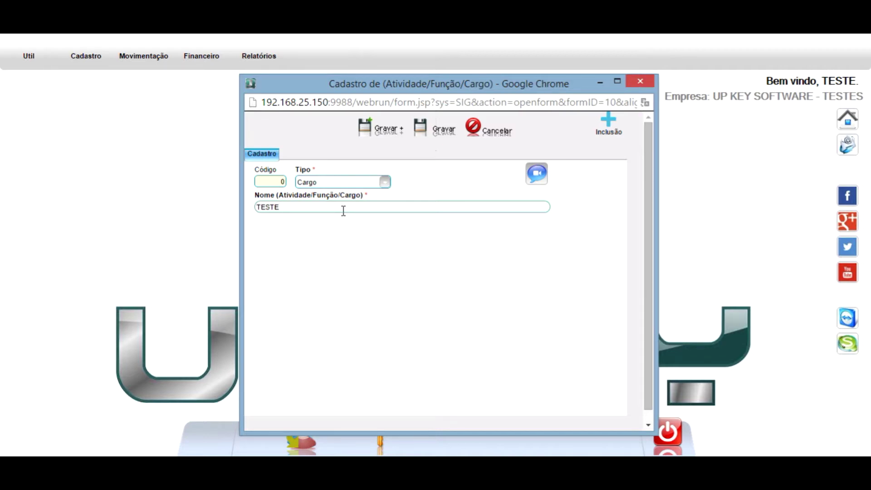
{"action": "type", "text": "1"}
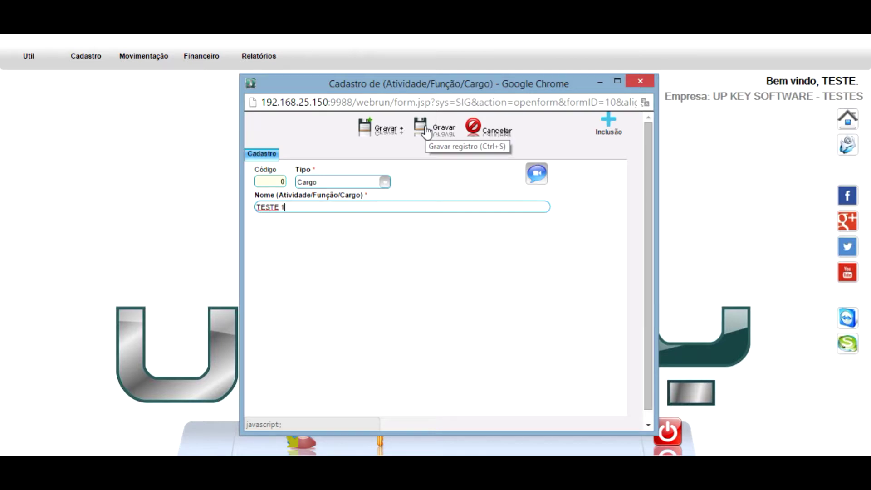
{"action": "left_click", "coordinate": [379, 134]}
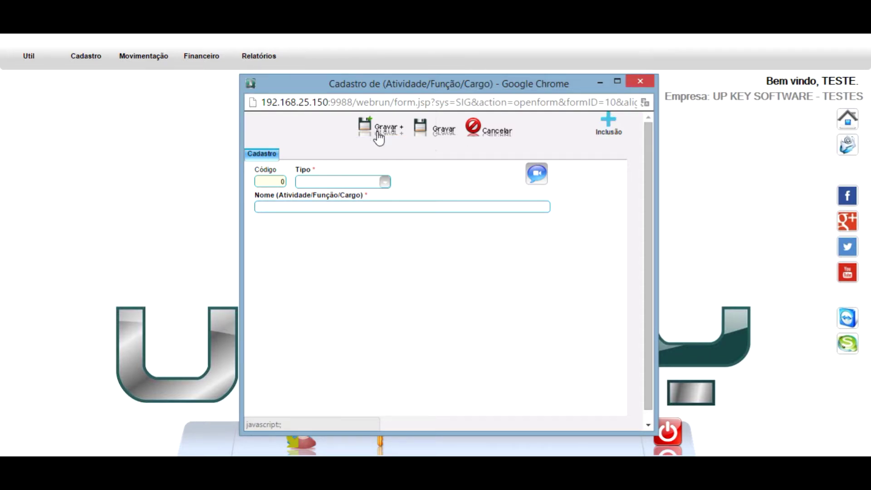
Fill in the blank record with Tipo Cargo and Nome TESTE 2, and save it
{"action": "left_click", "coordinate": [386, 186]}
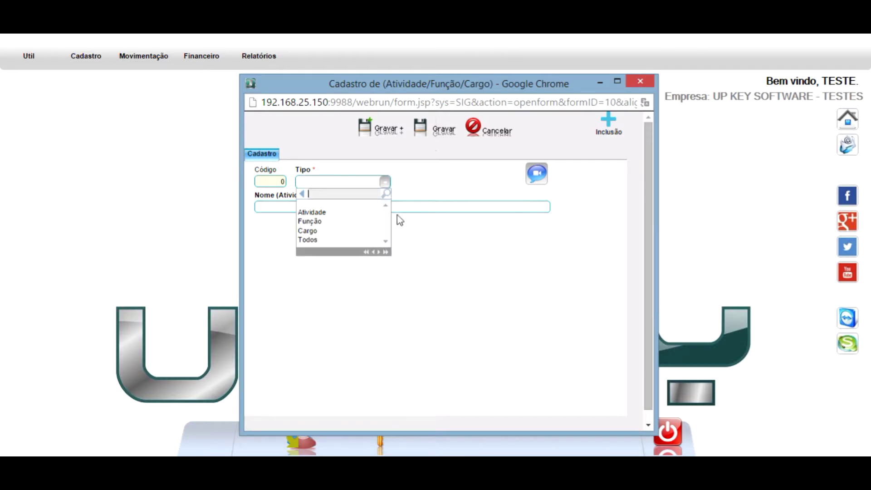
{"action": "left_click", "coordinate": [318, 230]}
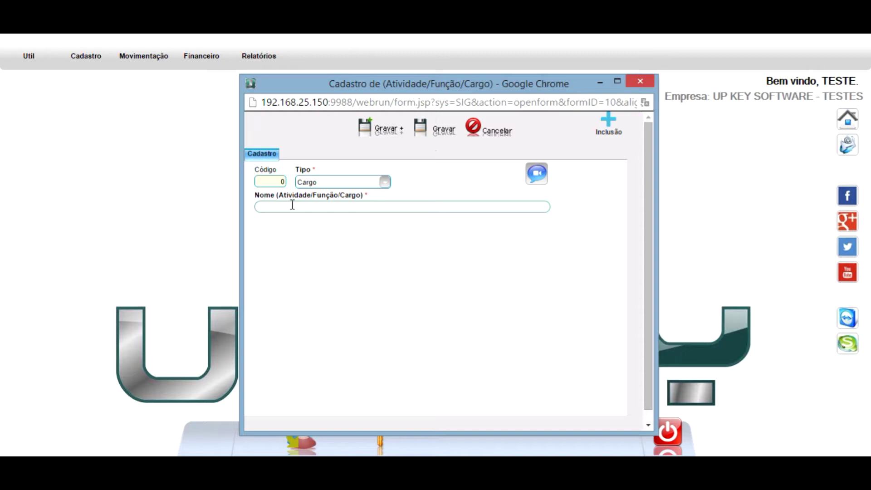
{"action": "type", "text": "TESTE 2"}
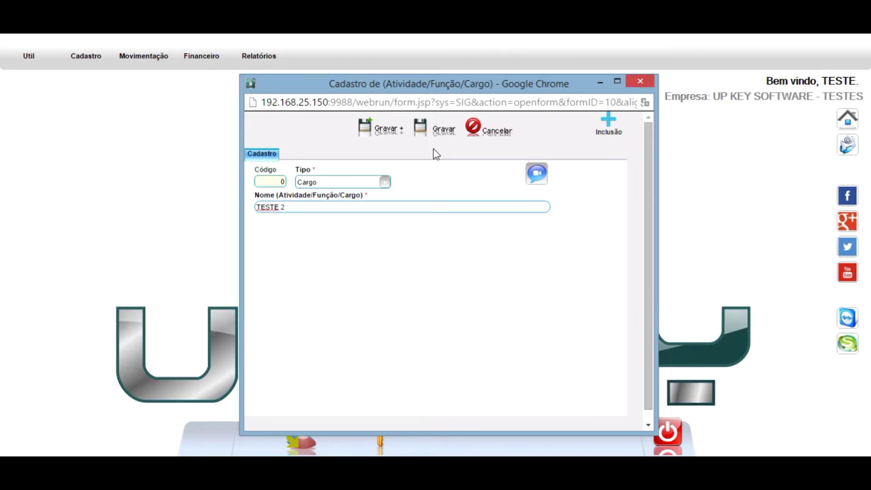
{"action": "left_click", "coordinate": [436, 132]}
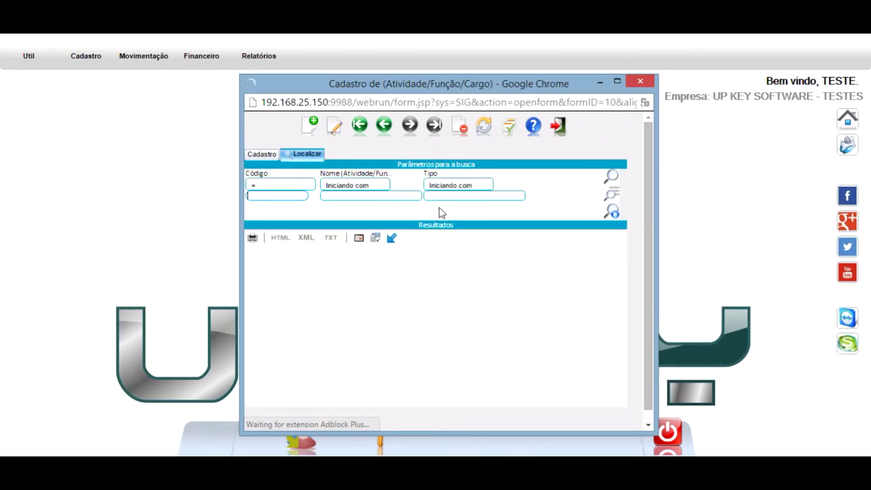
Search for records whose Nome starts with "teste"
{"action": "left_click", "coordinate": [349, 195]}
{"action": "type", "text": "teste"}
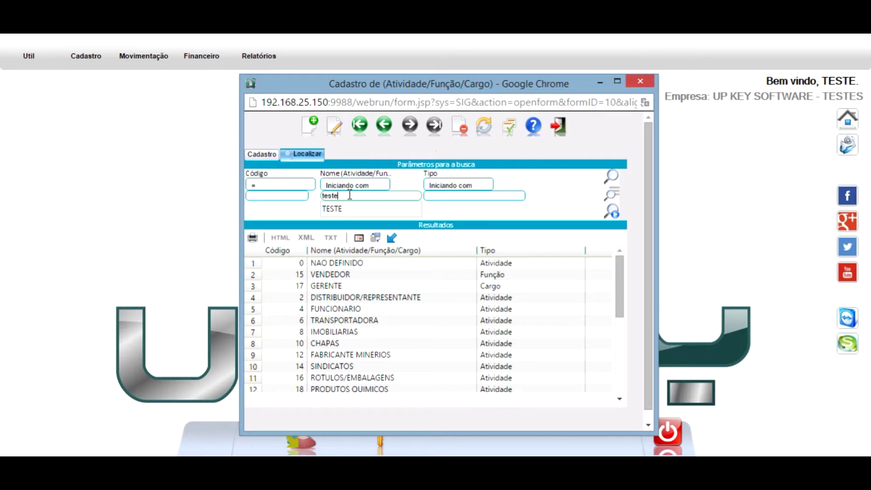
{"action": "key", "text": "Return"}
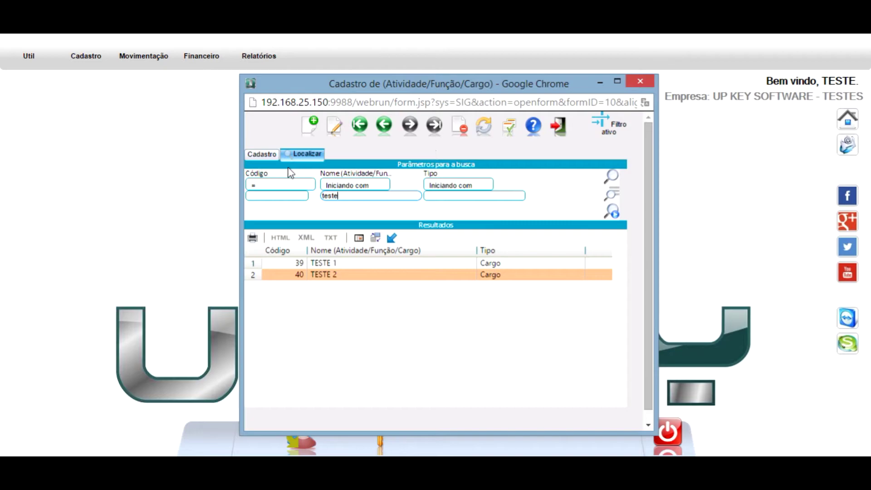
Select the TESTE 1 and TESTE 2 results in turn, view the TESTE 2 registration data, and return to the search
{"action": "left_click", "coordinate": [334, 265]}
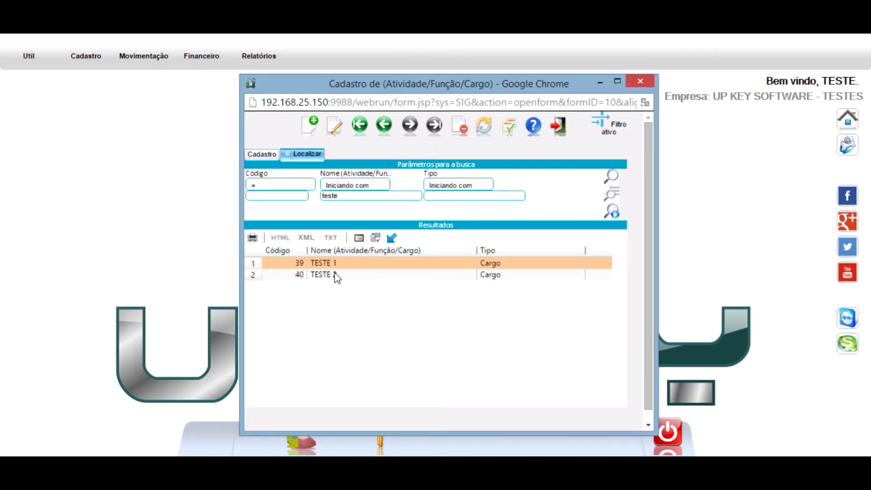
{"action": "left_click", "coordinate": [335, 276]}
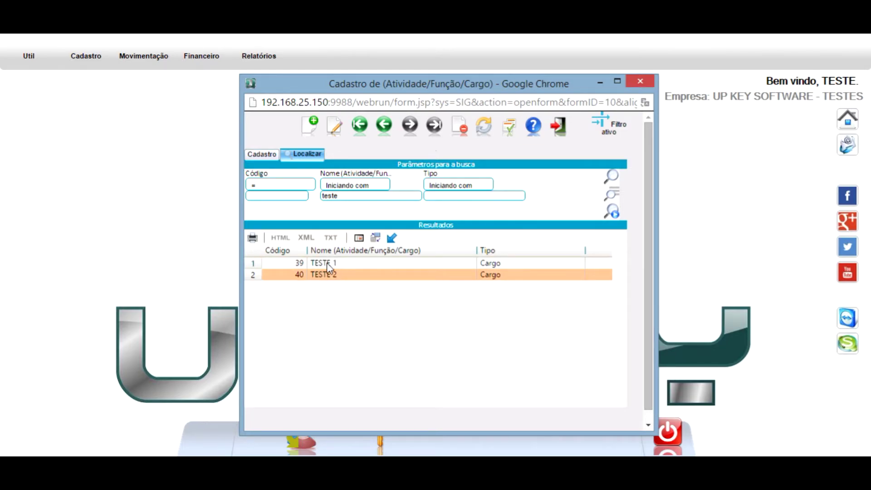
{"action": "left_click", "coordinate": [327, 263]}
{"action": "left_click", "coordinate": [336, 274]}
{"action": "left_click", "coordinate": [265, 156]}
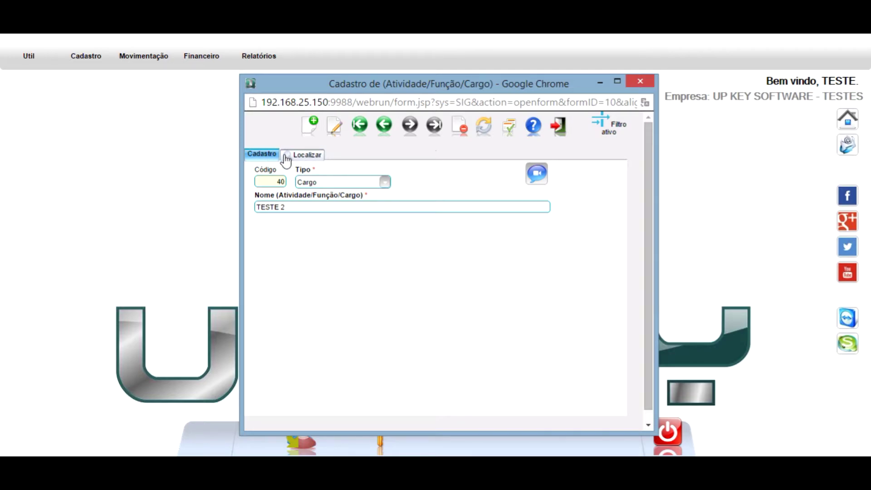
{"action": "left_click", "coordinate": [297, 158]}
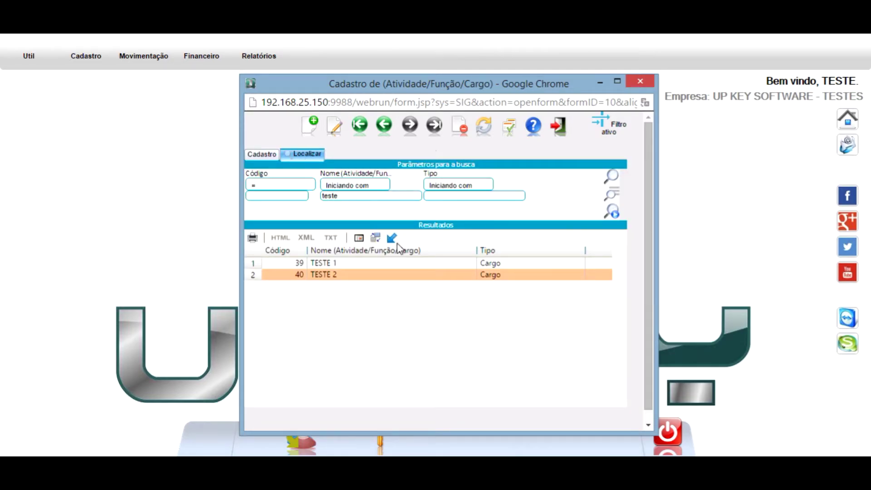
Clear the Nome filter to list all records, and open the FABRICANTE record from the results
{"action": "left_click_drag", "start_coordinate": [353, 196], "coordinate": [307, 196]}
{"action": "key", "text": "BackSpace"}
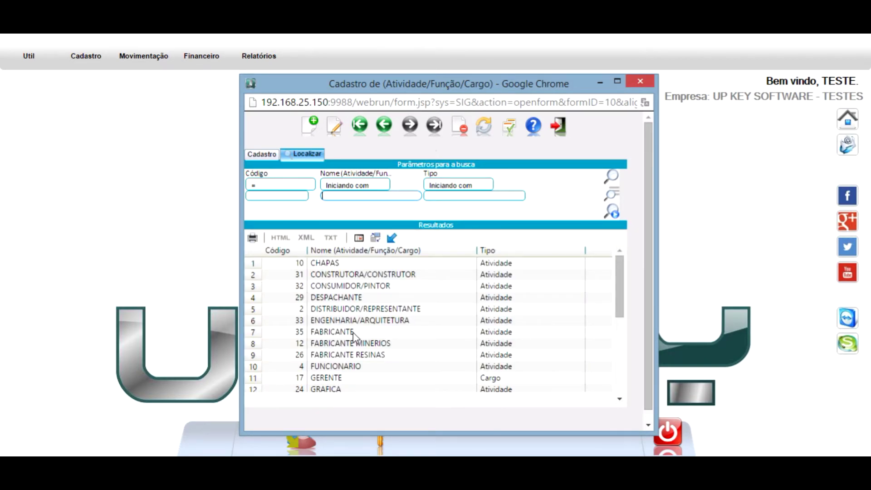
{"action": "left_click", "coordinate": [353, 332]}
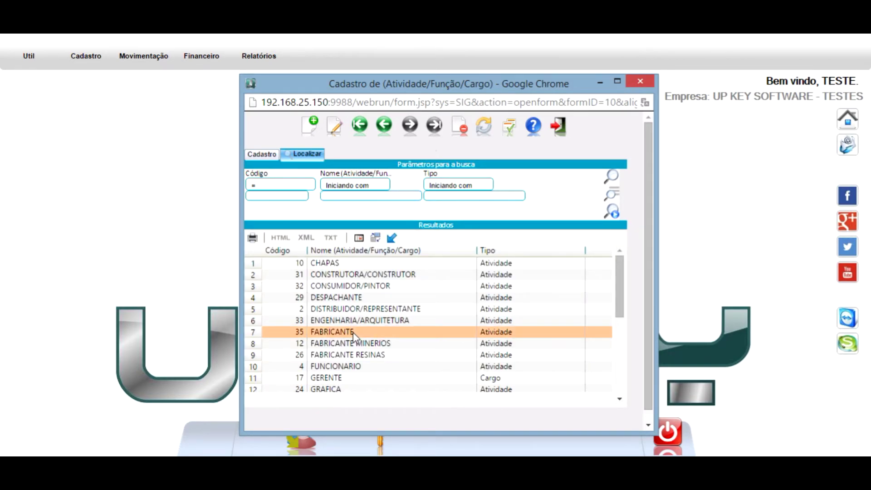
{"action": "left_click", "coordinate": [268, 156]}
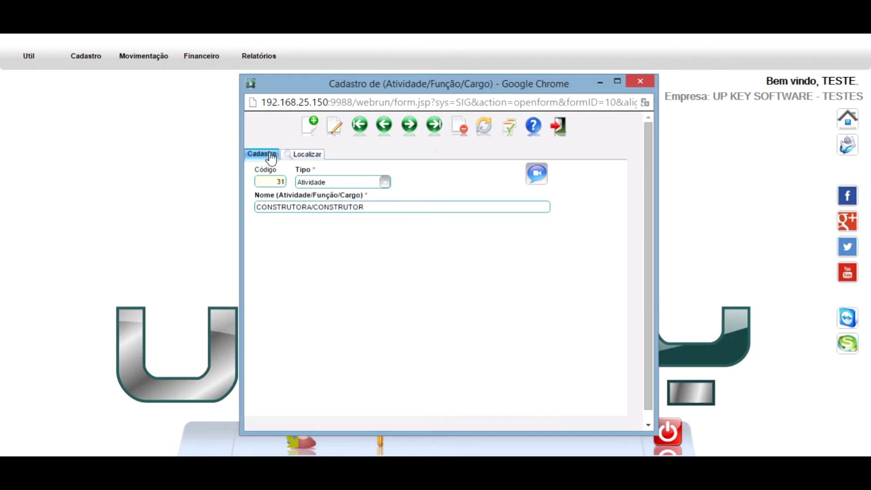
{"action": "left_click", "coordinate": [293, 155]}
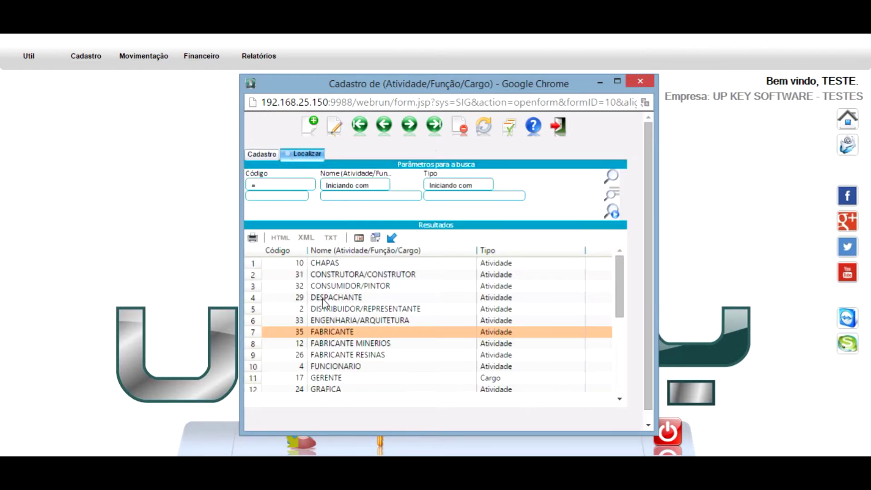
{"action": "double_click", "coordinate": [332, 332]}
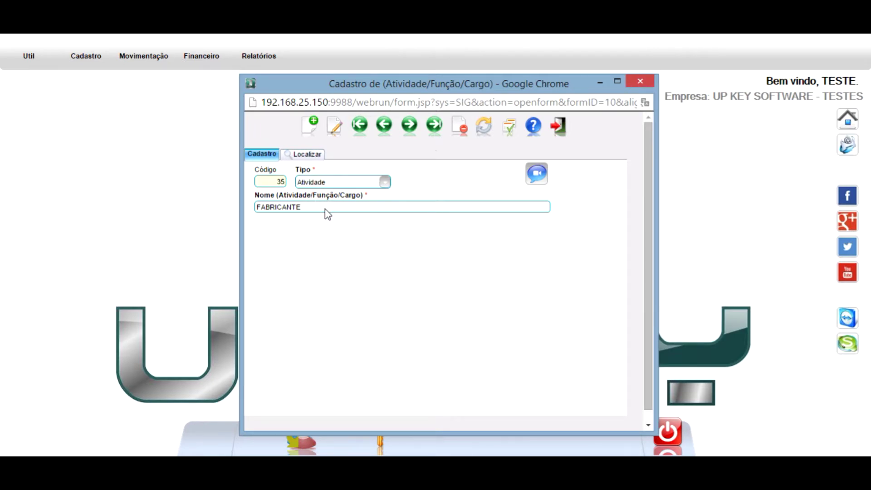
Return to the search, find records whose Nome starts with "teste", and open the TESTE 2 record
{"action": "left_click", "coordinate": [303, 155]}
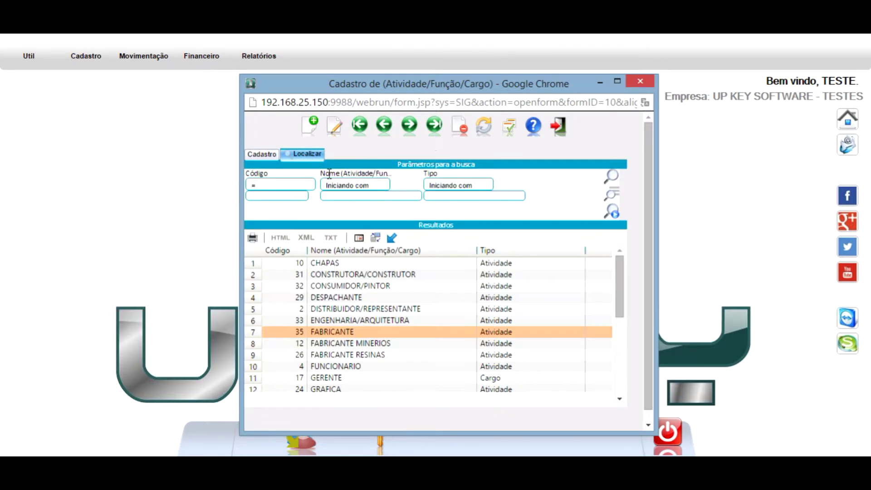
{"action": "left_click", "coordinate": [350, 197]}
{"action": "type", "text": "teste"}
{"action": "key", "text": "Return"}
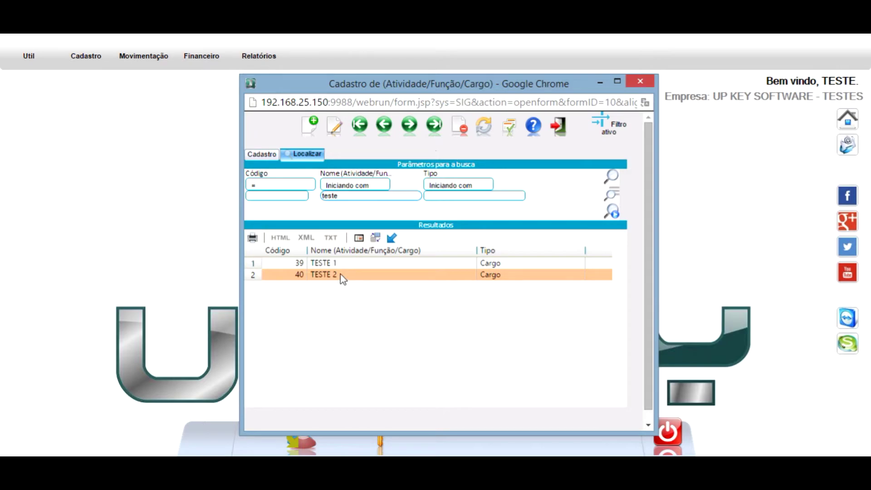
{"action": "double_click", "coordinate": [342, 276]}
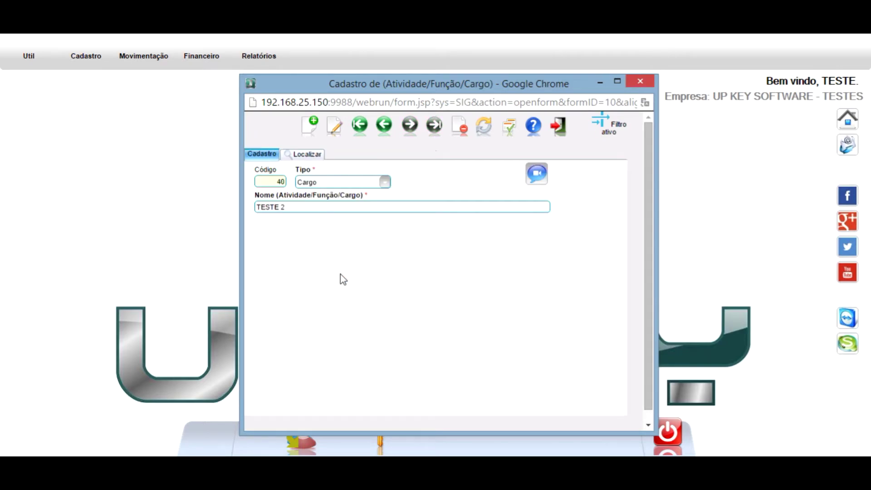
Edit the TESTE 2 record, setting its Nome to VENDEDOR and its Tipo to Função, and save the change
{"action": "left_click", "coordinate": [334, 125]}
{"action": "left_click", "coordinate": [307, 206]}
{"action": "triple_click", "coordinate": [314, 207]}
{"action": "left_click", "coordinate": [314, 207]}
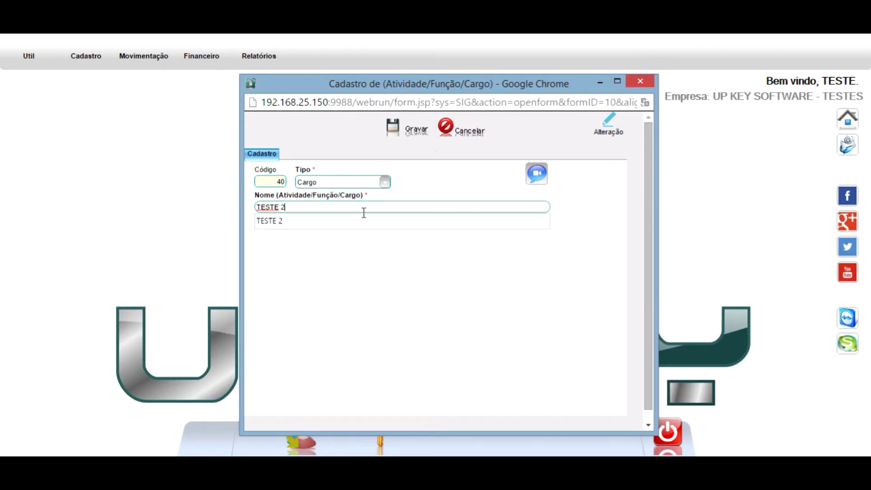
{"action": "left_click_drag", "start_coordinate": [314, 210], "coordinate": [255, 211]}
{"action": "type", "text": "VENDEDOR"}
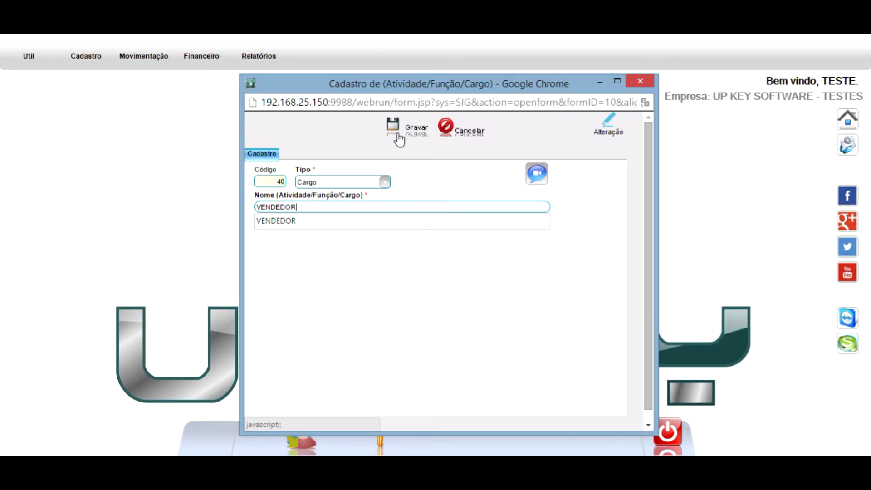
{"action": "left_click", "coordinate": [384, 183]}
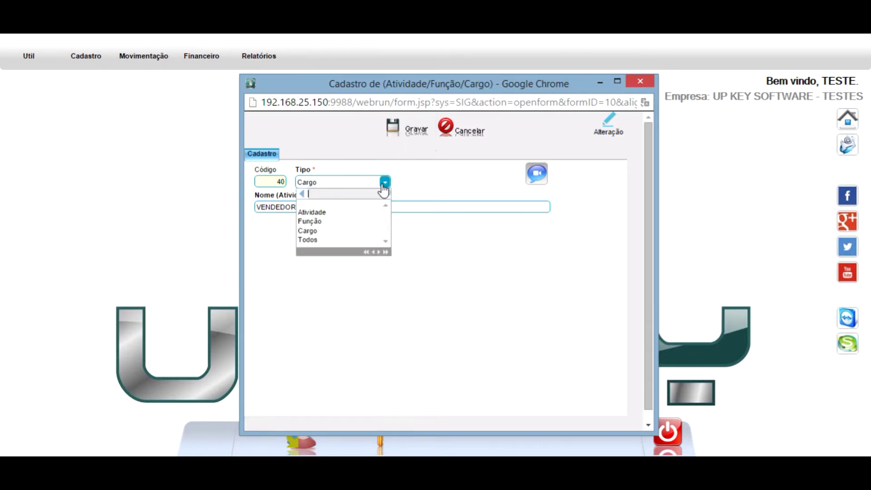
{"action": "left_click", "coordinate": [309, 221]}
{"action": "left_click", "coordinate": [406, 131]}
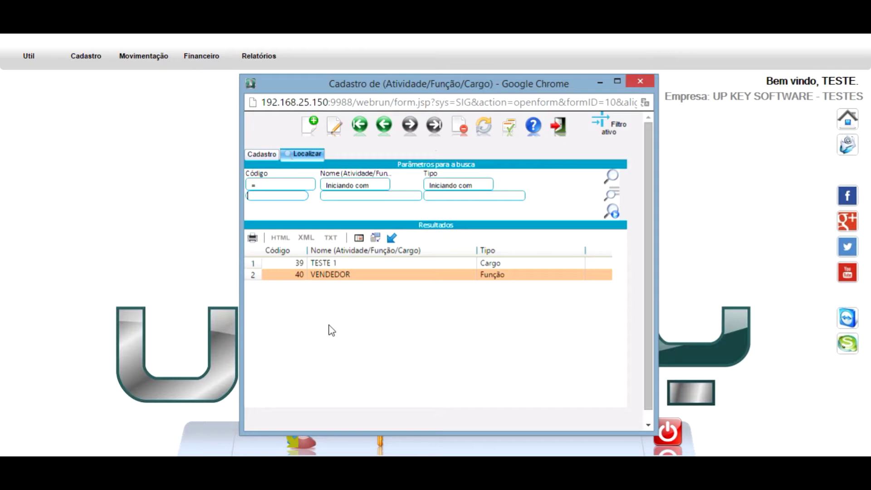
Open the TESTE 1 record for editing, and set its Tipo to Atividade and its Nome to DESENHISTA
{"action": "left_click", "coordinate": [333, 267]}
{"action": "double_click", "coordinate": [335, 271]}
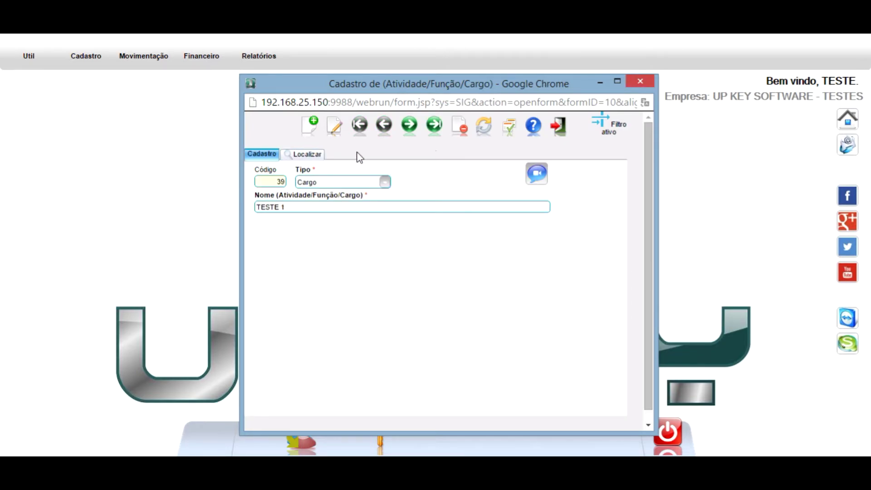
{"action": "left_click", "coordinate": [335, 131]}
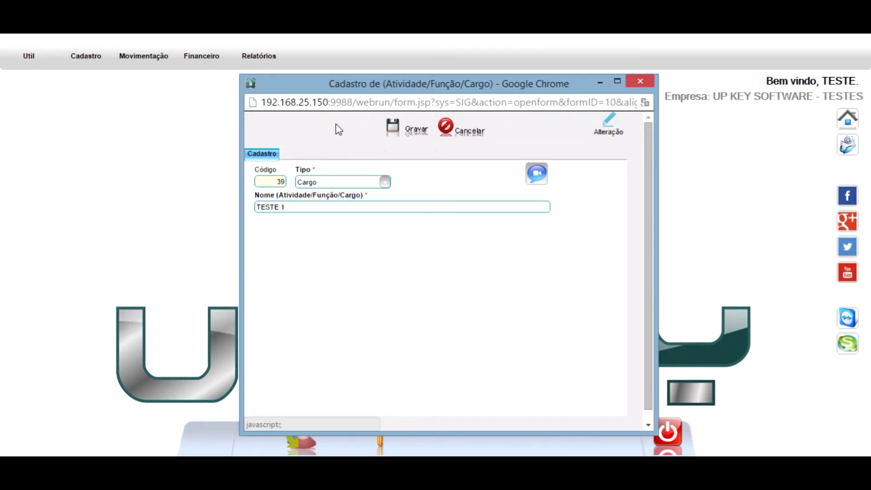
{"action": "left_click", "coordinate": [385, 183]}
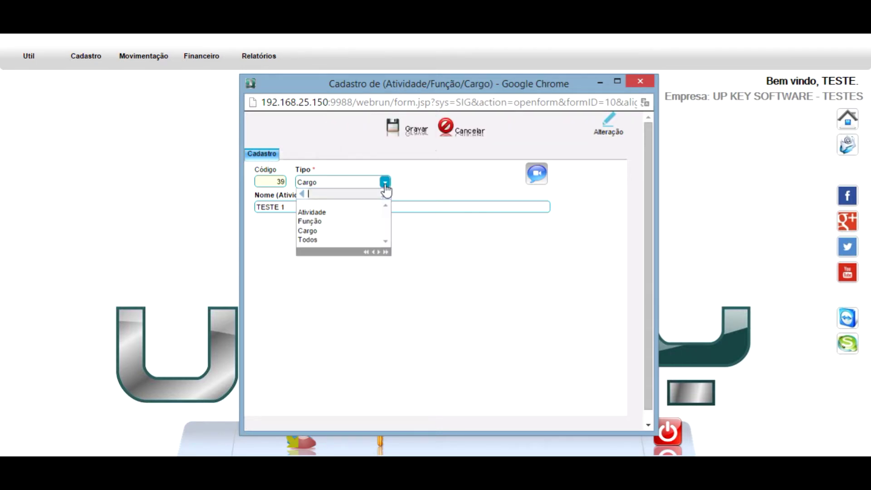
{"action": "left_click", "coordinate": [319, 213]}
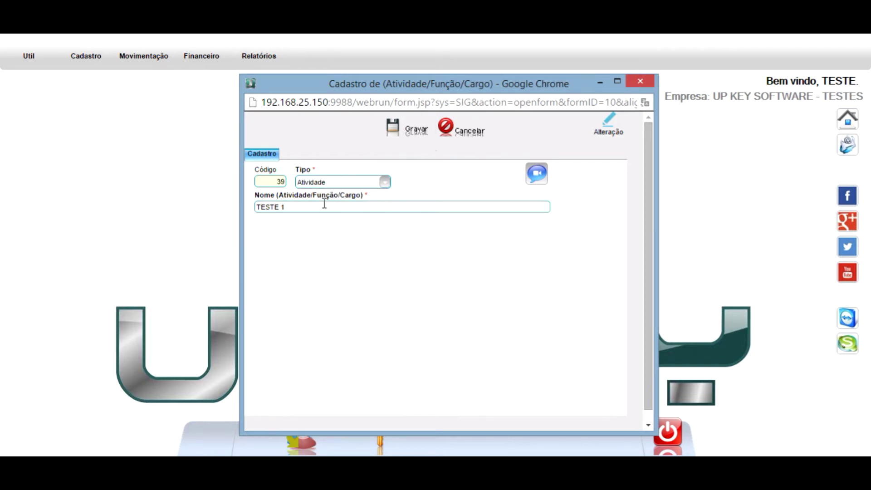
{"action": "left_click_drag", "start_coordinate": [324, 208], "coordinate": [240, 206]}
{"action": "type", "text": "DESE"}
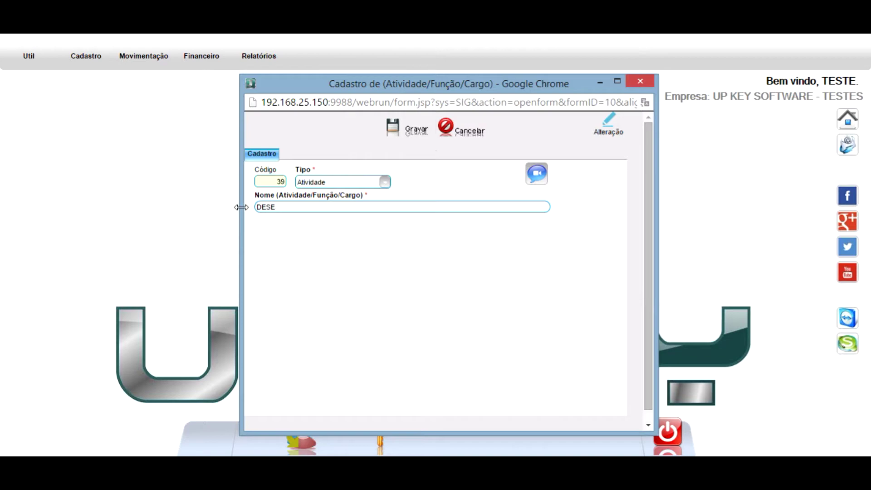
{"action": "type", "text": "NH"}
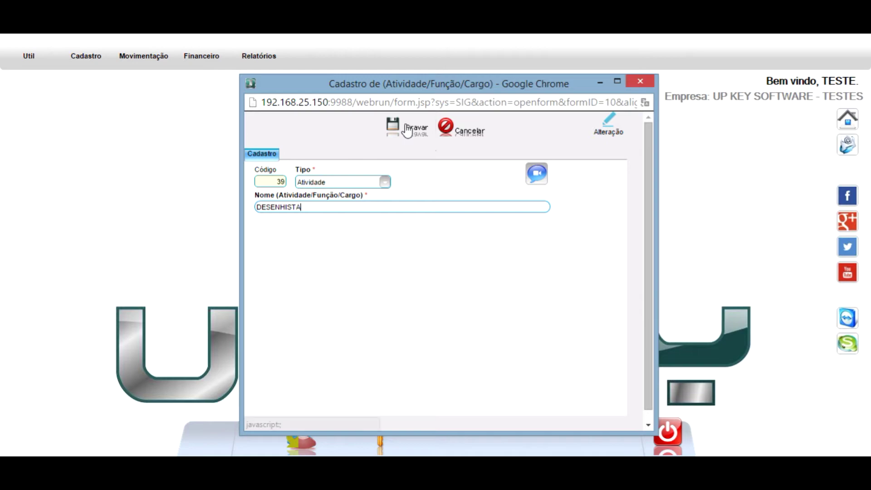
Set the DESENHISTA record's Tipo to Cargo and save the change
{"action": "left_click", "coordinate": [384, 181]}
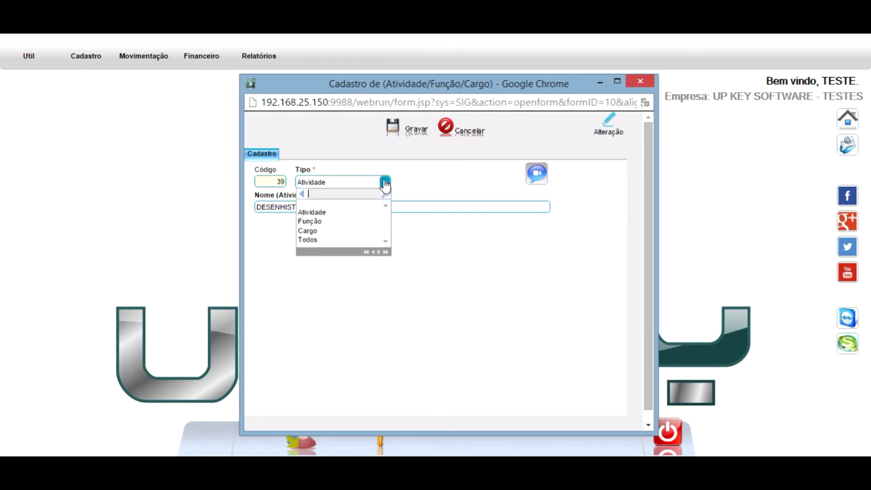
{"action": "left_click", "coordinate": [315, 231]}
{"action": "left_click", "coordinate": [407, 131]}
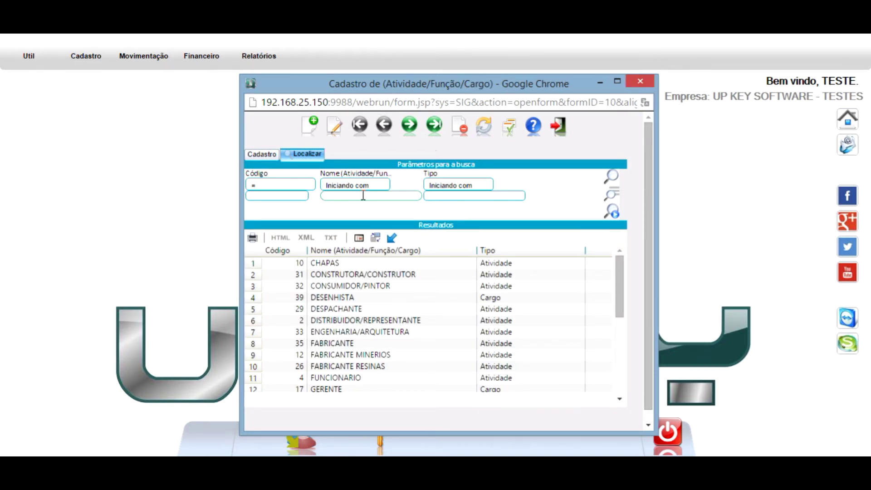
List all records without a Nome filter, view the CHAPAS registration data, and jump to the last record
{"action": "left_click", "coordinate": [335, 197]}
{"action": "left_click", "coordinate": [263, 155]}
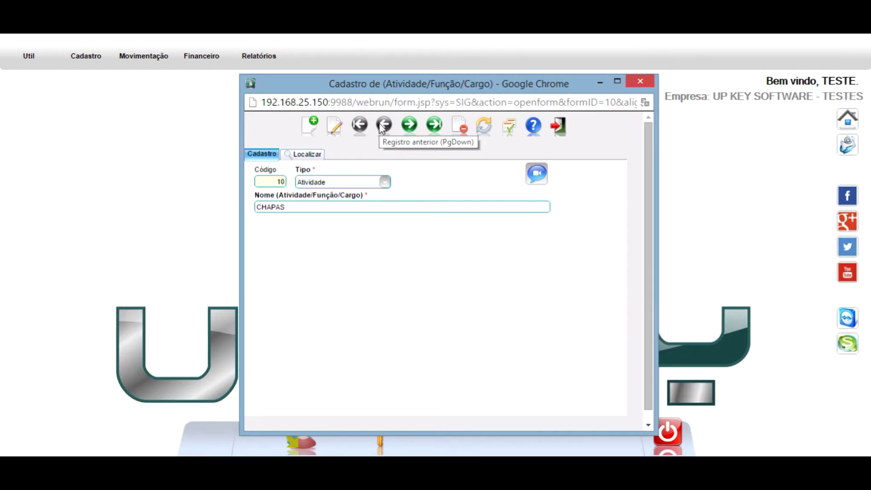
{"action": "left_click", "coordinate": [433, 131]}
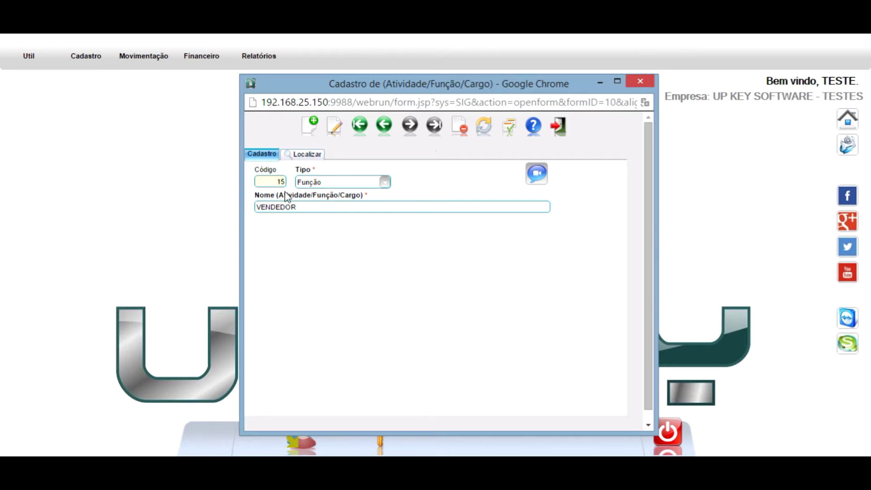
Sort the search results by Código, and view the first and last records in the registration form
{"action": "left_click", "coordinate": [303, 156]}
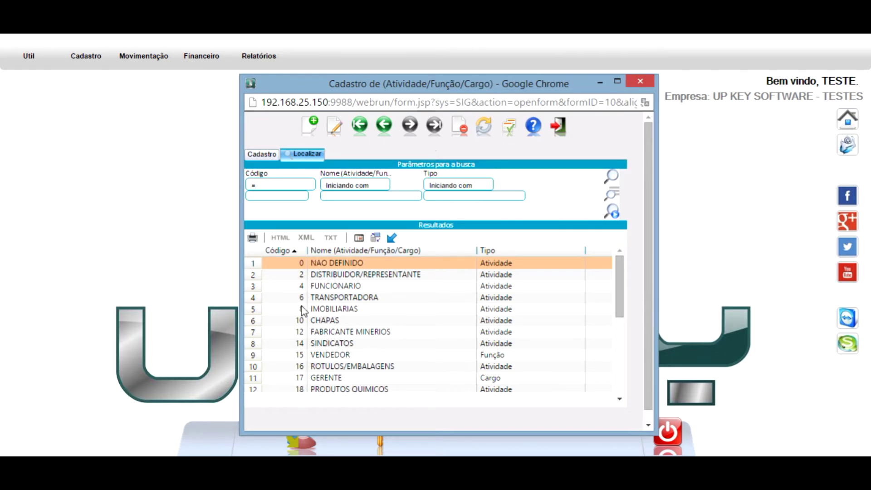
{"action": "left_click", "coordinate": [272, 154]}
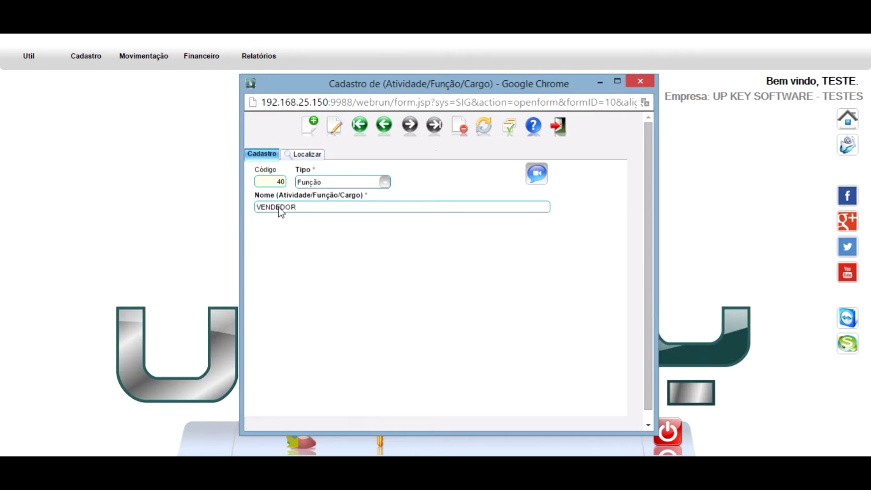
{"action": "left_click", "coordinate": [364, 126]}
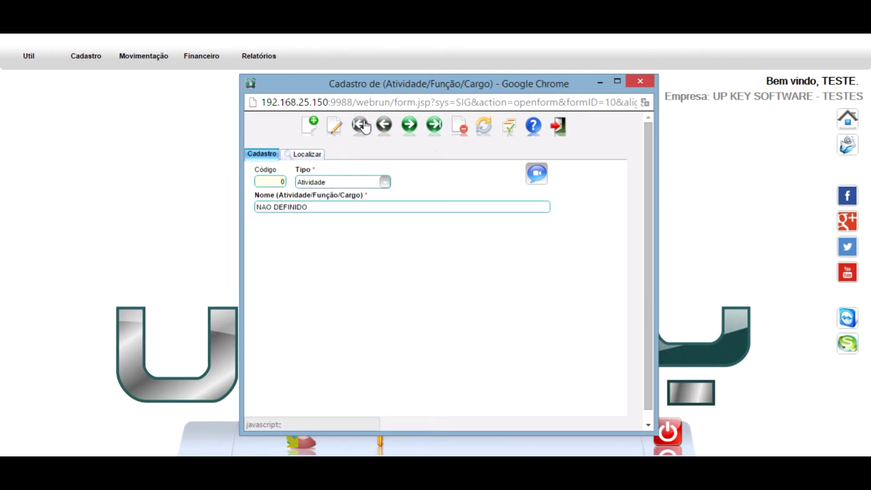
{"action": "left_click", "coordinate": [434, 126]}
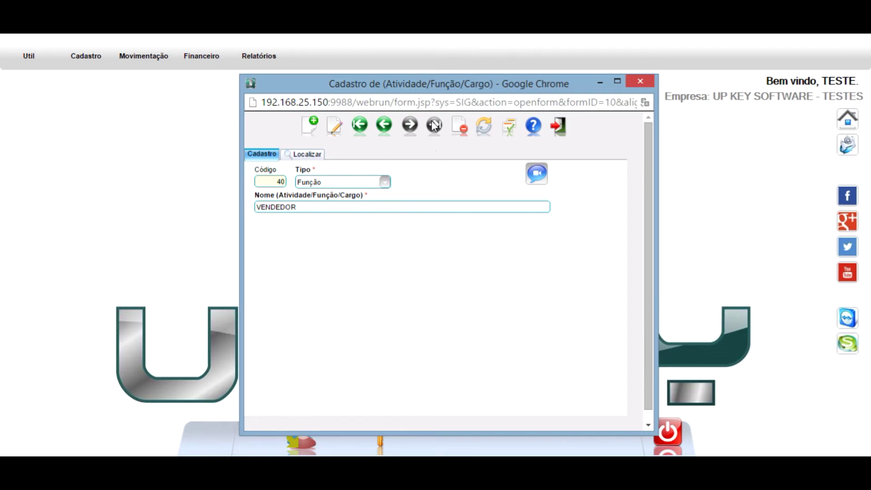
Browse back three records and forward two to DESENHISTA, and enter its edit mode and cancel without changes
{"action": "left_click", "coordinate": [385, 126]}
{"action": "left_click", "coordinate": [384, 126]}
{"action": "left_click", "coordinate": [385, 125]}
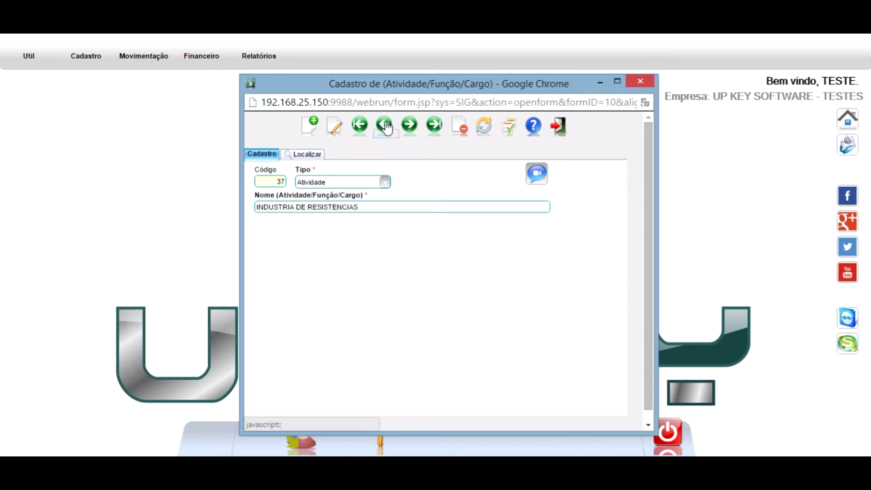
{"action": "left_click", "coordinate": [409, 127]}
{"action": "left_click", "coordinate": [410, 127]}
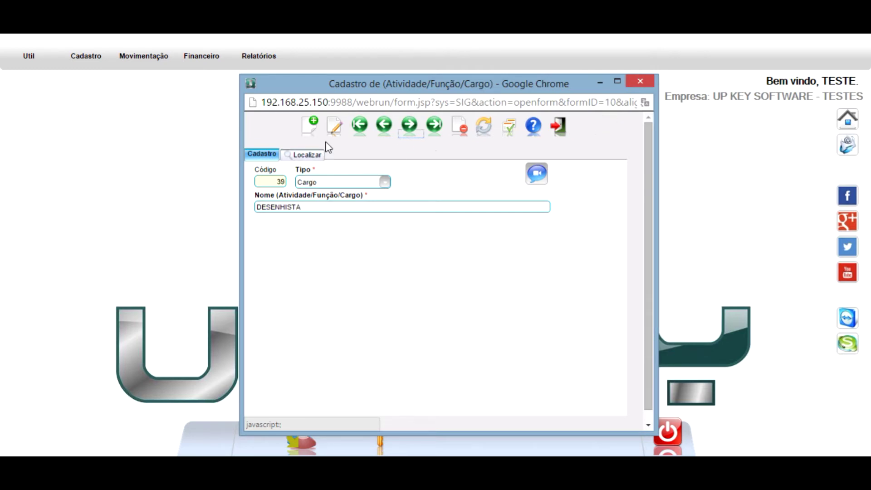
{"action": "left_click", "coordinate": [335, 126]}
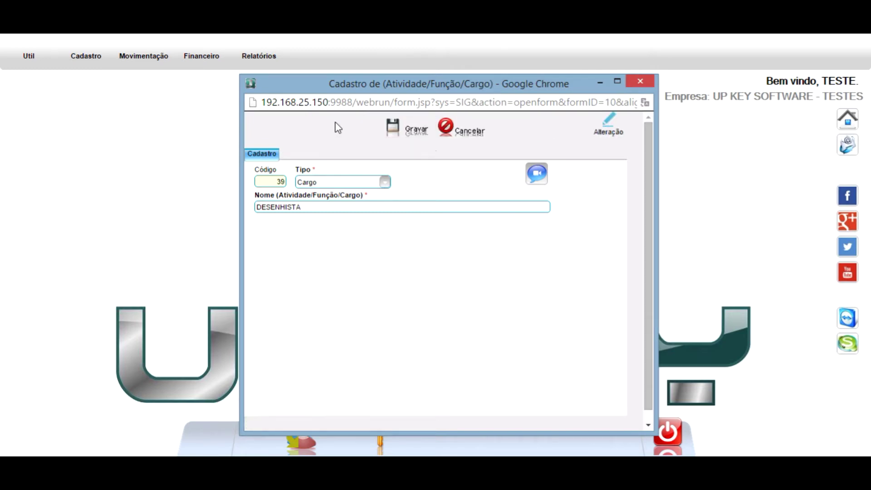
{"action": "left_click", "coordinate": [446, 127]}
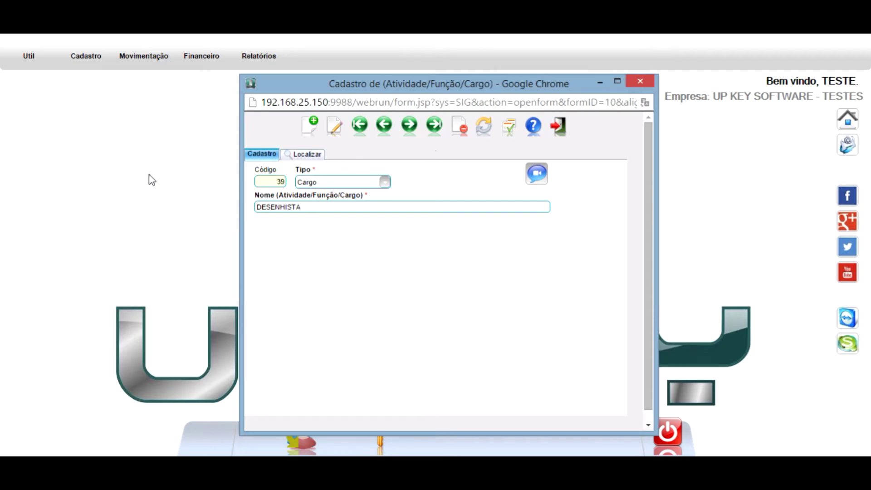
Open the DESENHISTA record from the end of the search results and delete it, confirming the exclusion
{"action": "left_click", "coordinate": [304, 156]}
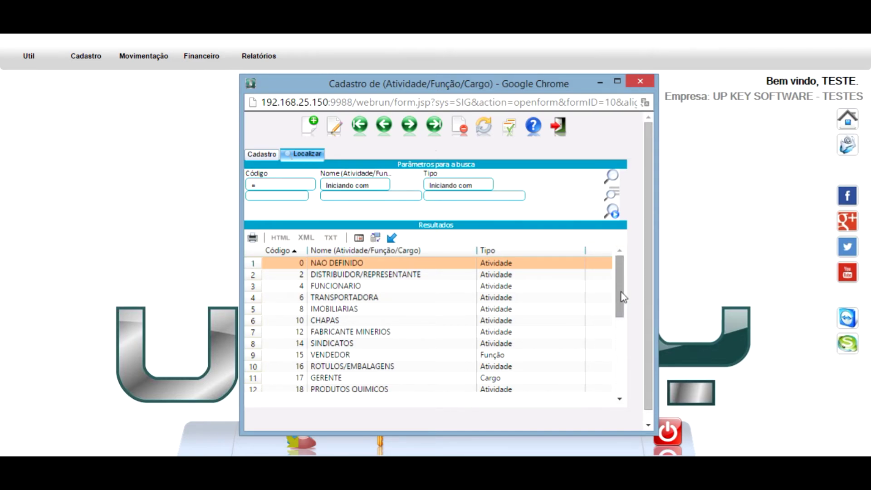
{"action": "left_click_drag", "start_coordinate": [623, 297], "coordinate": [624, 379]}
{"action": "left_click", "coordinate": [363, 388]}
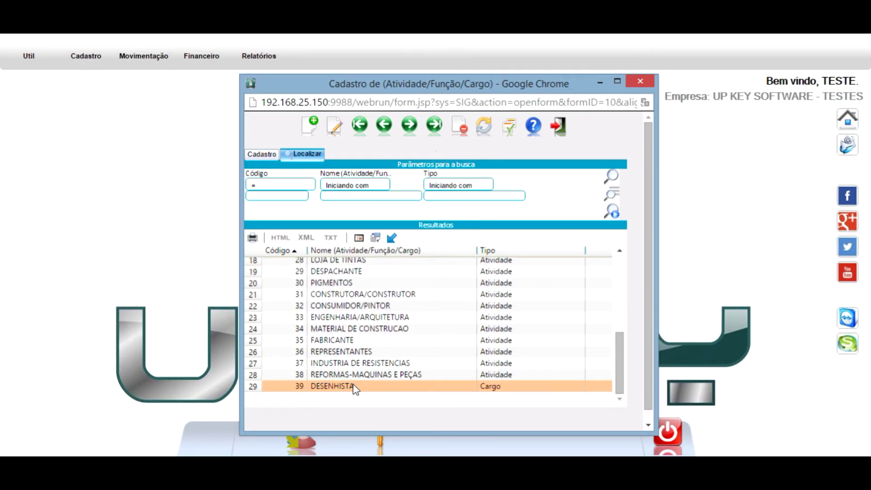
{"action": "double_click", "coordinate": [355, 388]}
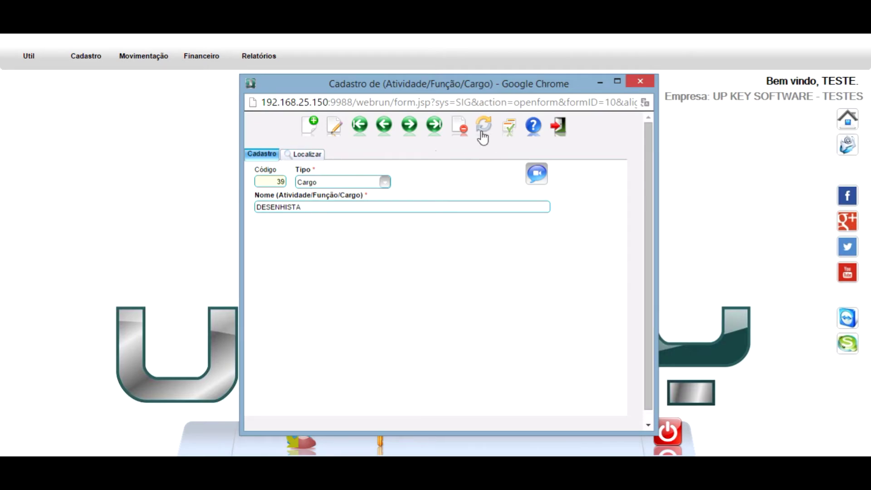
{"action": "left_click", "coordinate": [460, 130]}
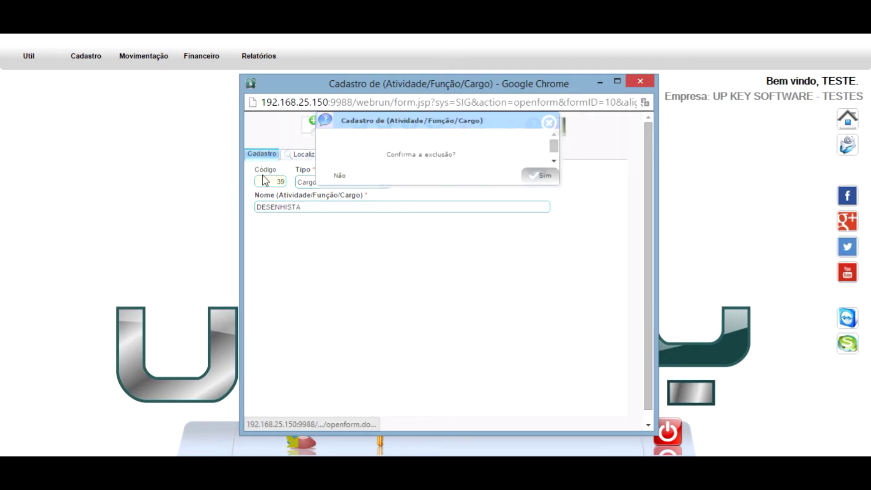
{"action": "left_click", "coordinate": [540, 176]}
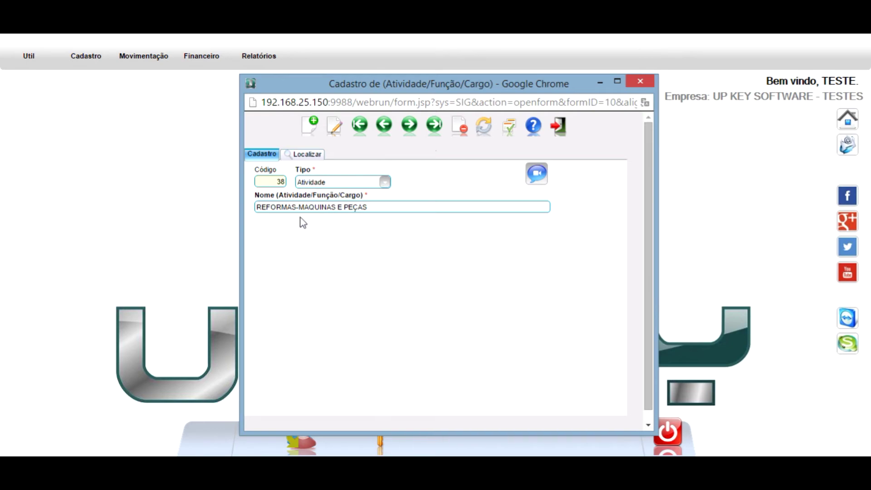
Check the search results, return to the registration data, and start a blank new record and cancel it
{"action": "left_click", "coordinate": [299, 155]}
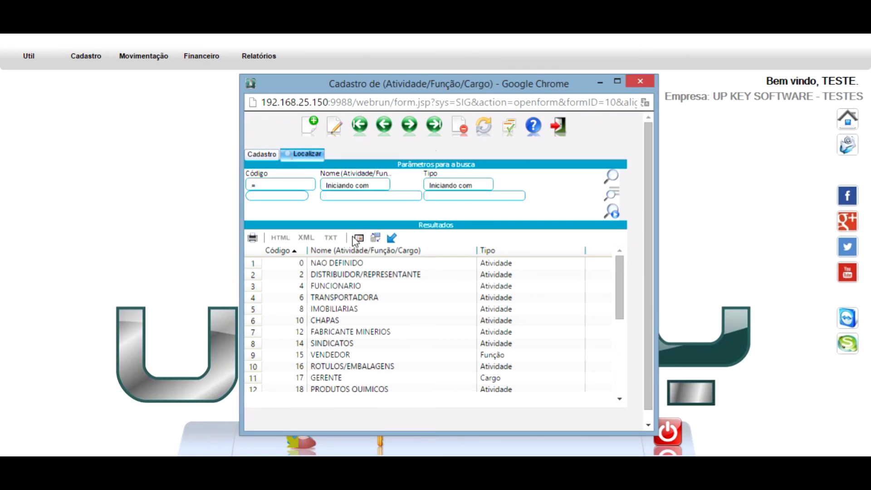
{"action": "left_click", "coordinate": [265, 154]}
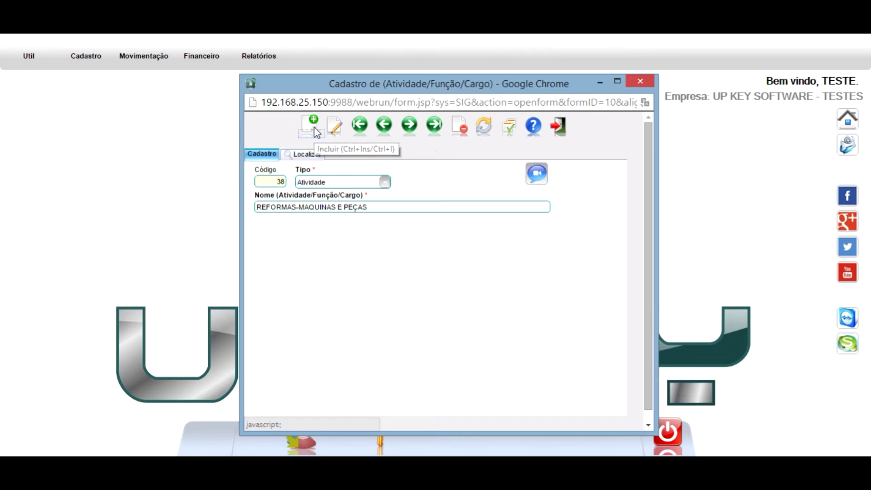
{"action": "left_click", "coordinate": [314, 126]}
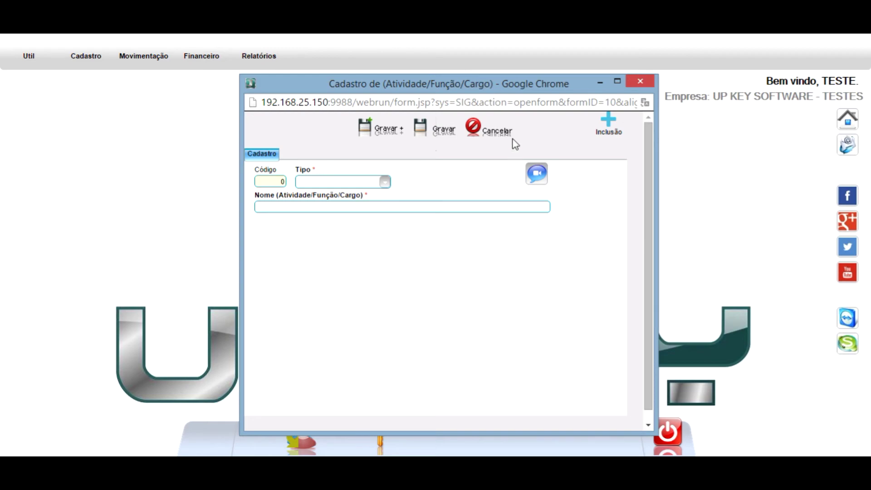
{"action": "left_click", "coordinate": [481, 133]}
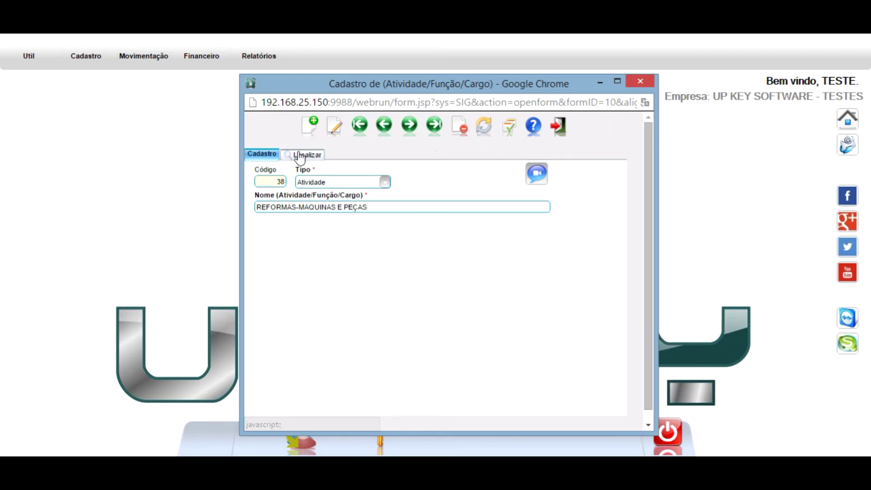
Refresh the data using the Todo o formulário option
{"action": "left_click", "coordinate": [482, 132]}
{"action": "left_click", "coordinate": [357, 183]}
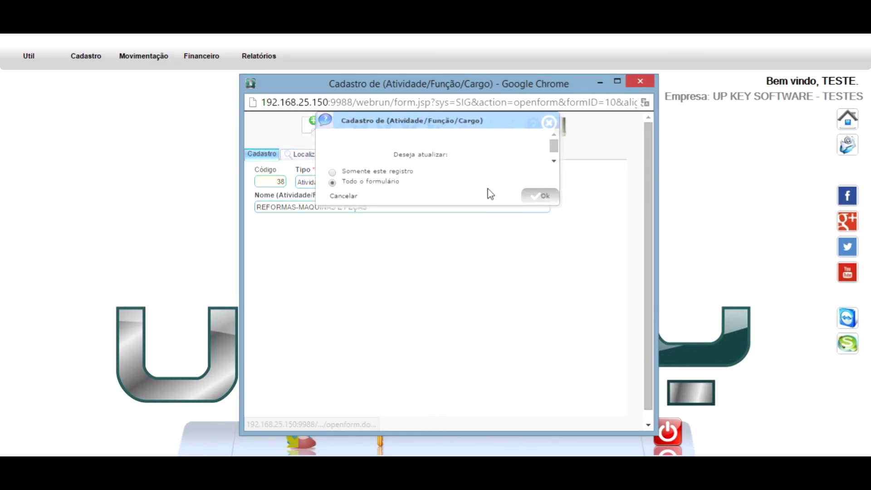
{"action": "left_click", "coordinate": [535, 200]}
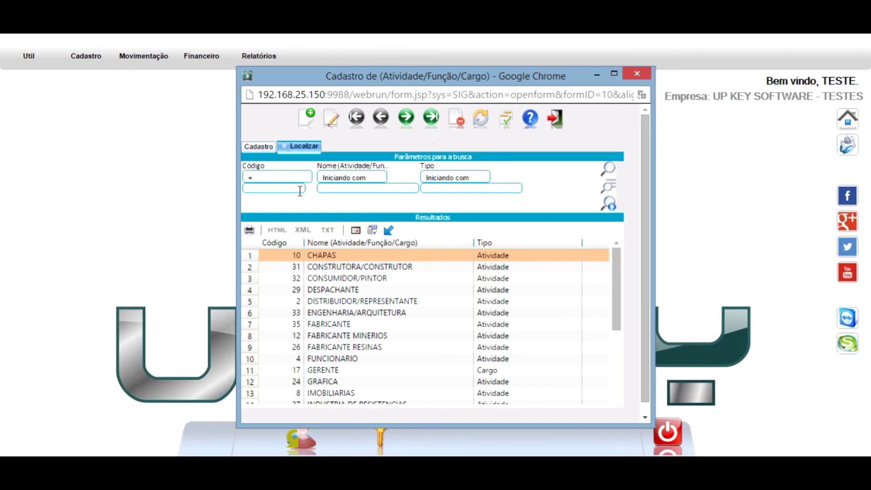
From the CHAPAS record, mark the Tipo field with value 1 as a default value, and start a new record
{"action": "left_click", "coordinate": [259, 147]}
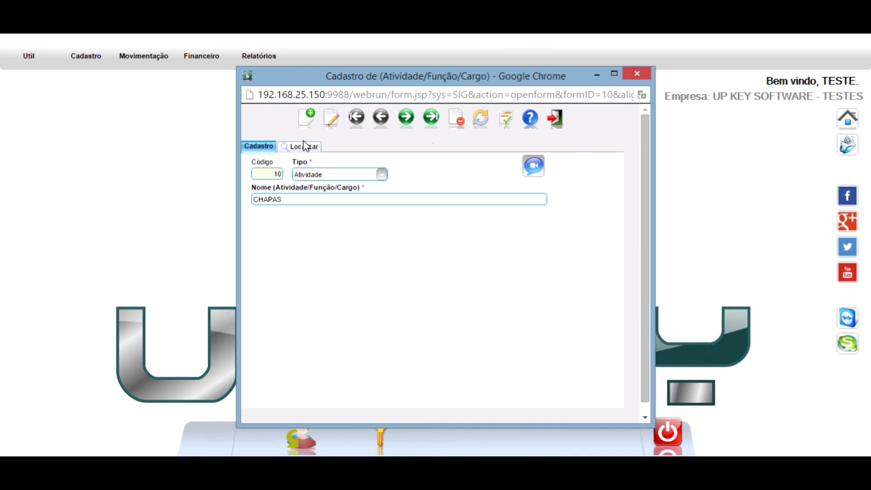
{"action": "left_click", "coordinate": [506, 122]}
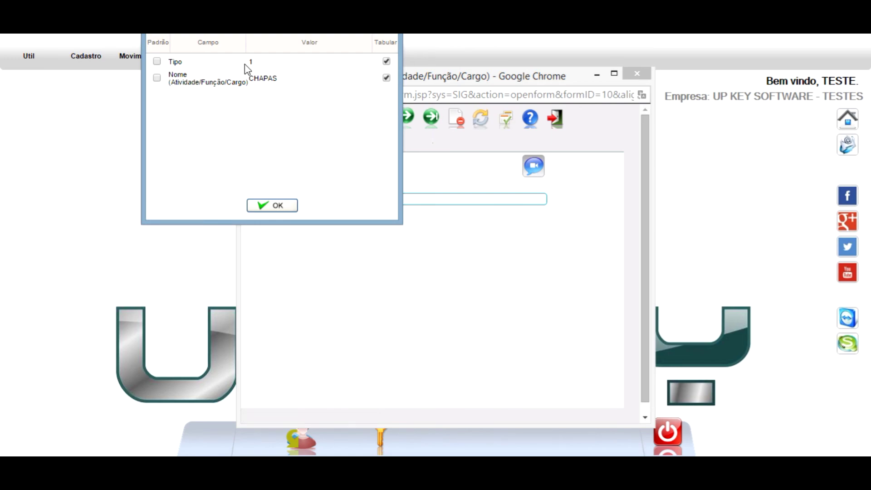
{"action": "left_click_drag", "start_coordinate": [264, 35], "coordinate": [528, 130]}
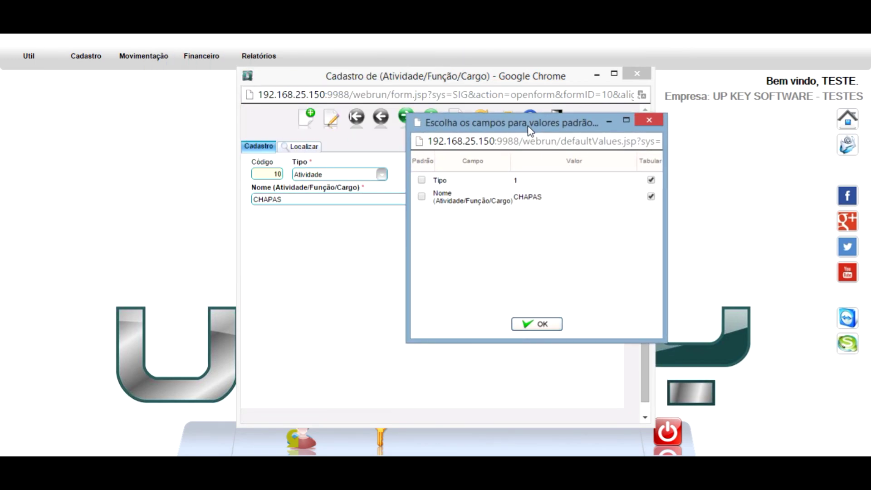
{"action": "left_click", "coordinate": [422, 180]}
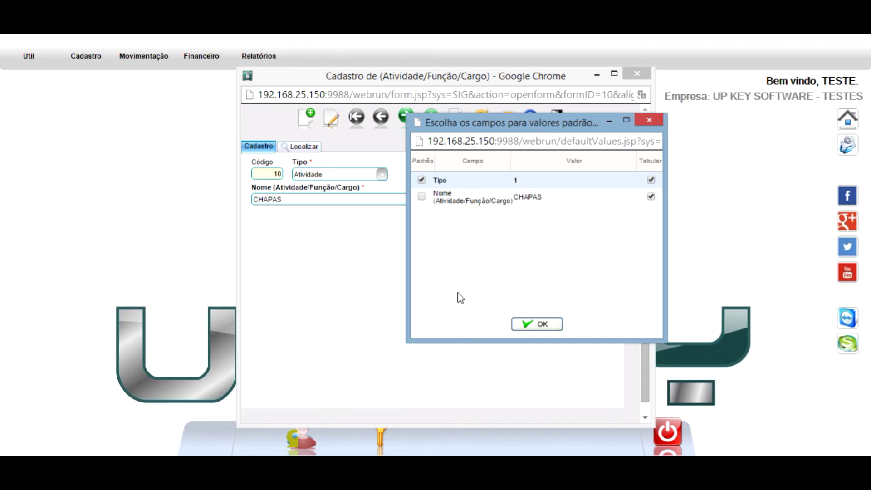
{"action": "left_click", "coordinate": [542, 324]}
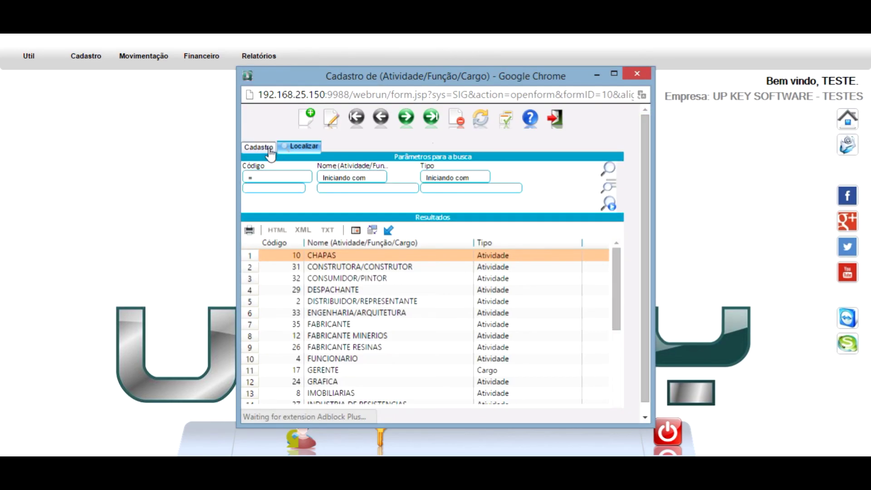
{"action": "left_click", "coordinate": [310, 119]}
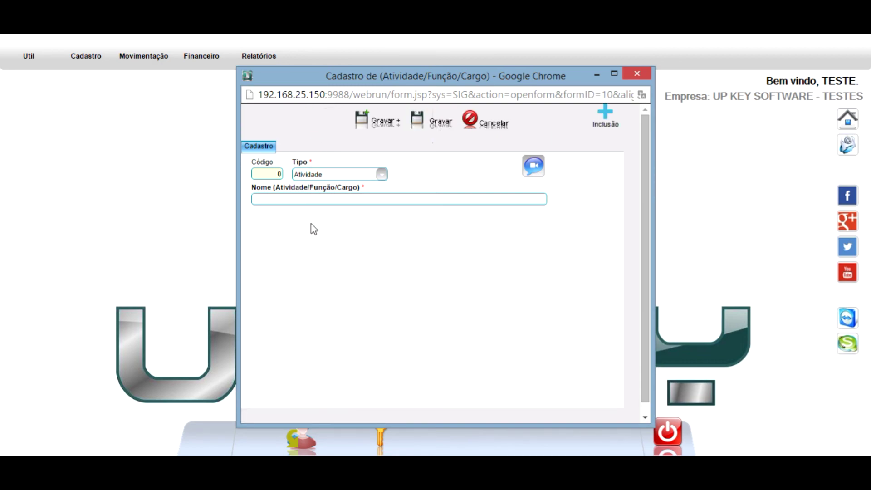
Fill in the new record's name as FDSFAFA with the default Atividade type and cancel the record
{"action": "left_click", "coordinate": [298, 203]}
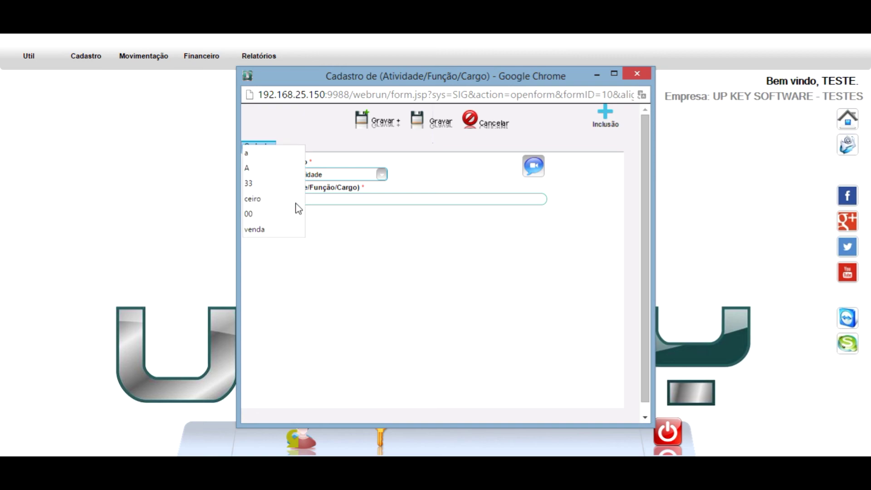
{"action": "type", "text": "FDSFAFA"}
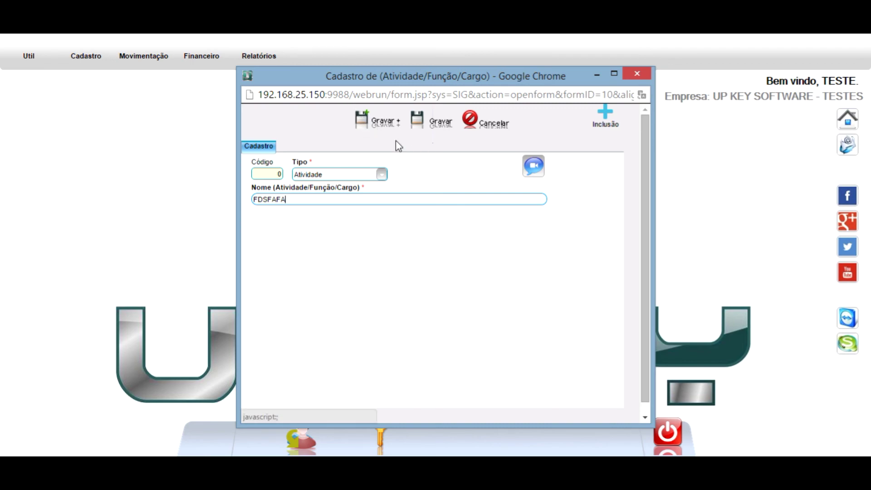
{"action": "left_click", "coordinate": [479, 129]}
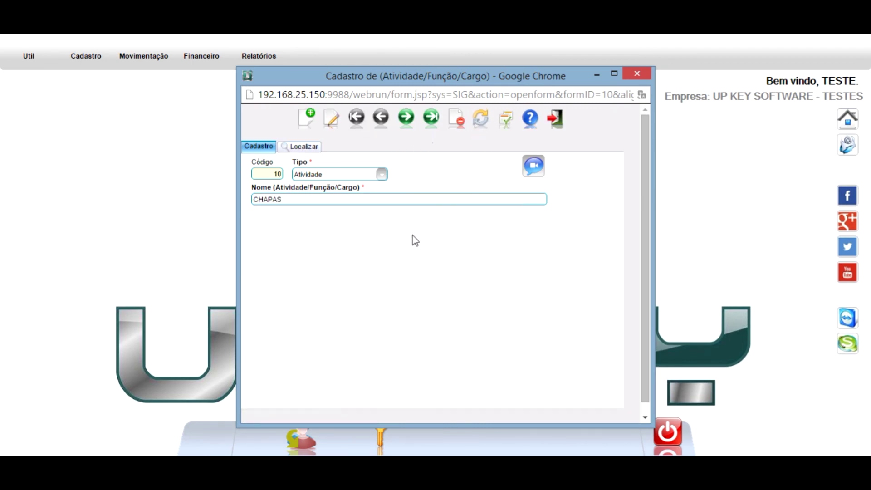
Remove the default value mark from the Tipo field and confirm the default value settings
{"action": "left_click", "coordinate": [506, 125]}
{"action": "left_click", "coordinate": [157, 61]}
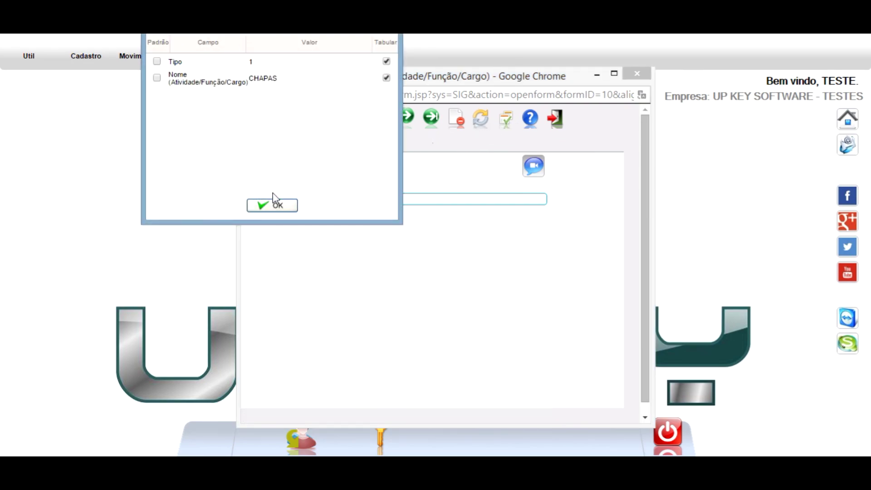
{"action": "left_click", "coordinate": [275, 206]}
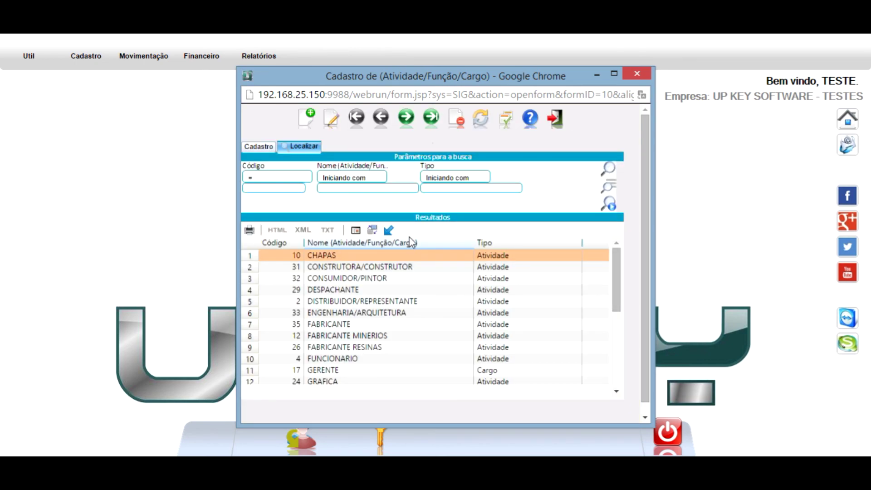
Consult the form's help, return to the CHAPAS registration data and exit the registration form
{"action": "left_click", "coordinate": [529, 122]}
{"action": "left_click_drag", "start_coordinate": [367, 77], "coordinate": [362, 53]}
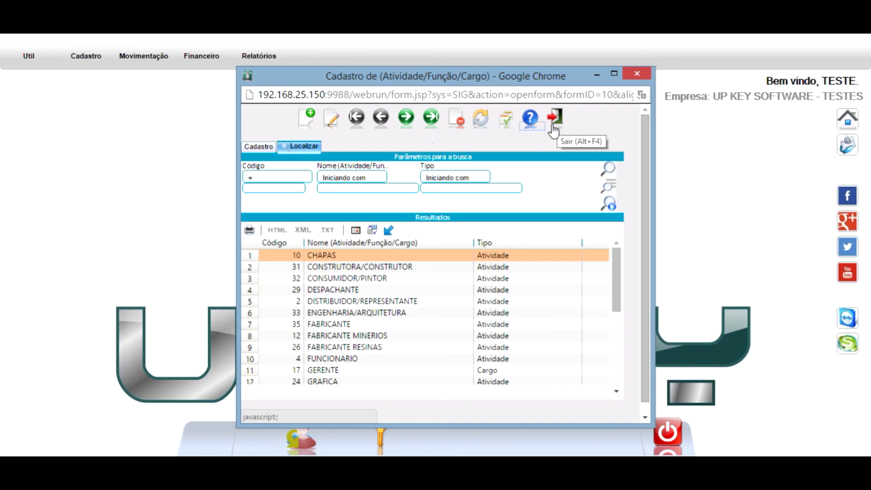
{"action": "left_click", "coordinate": [259, 148]}
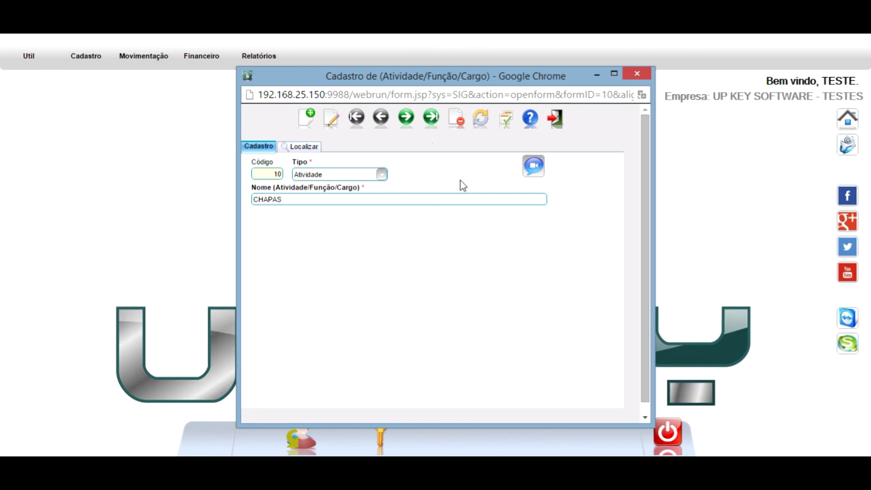
{"action": "left_click", "coordinate": [555, 119]}
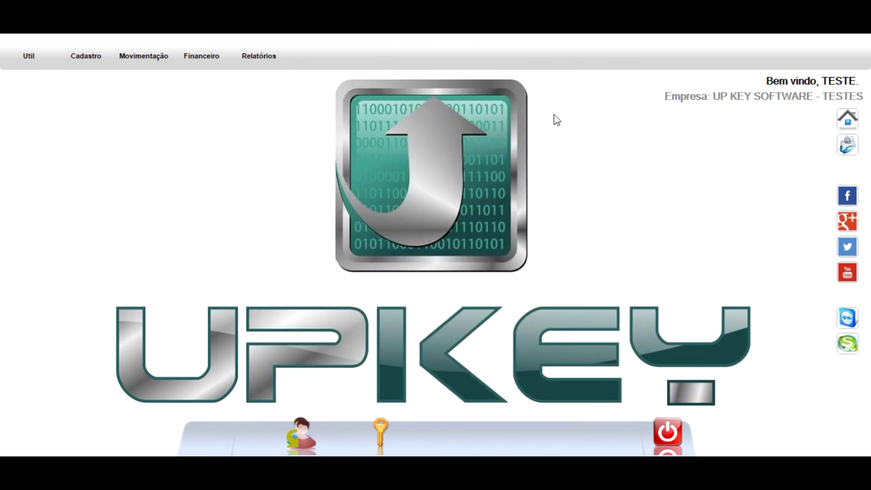